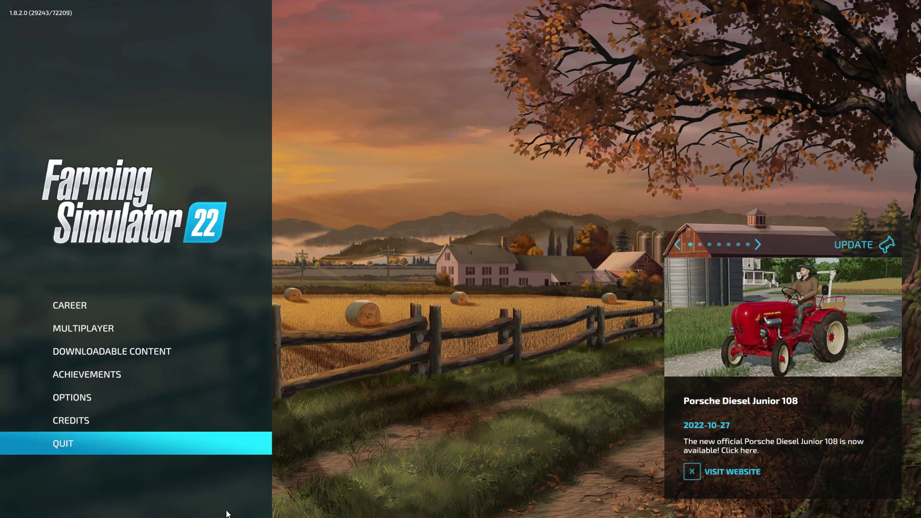
- Switch to File Explorer and locate forestryPack.dlc in the pdlc folder of the Farming Simulator 22 installation
{"action": "key", "text": "super"}
{"action": "left_click", "coordinate": [91, 507]}
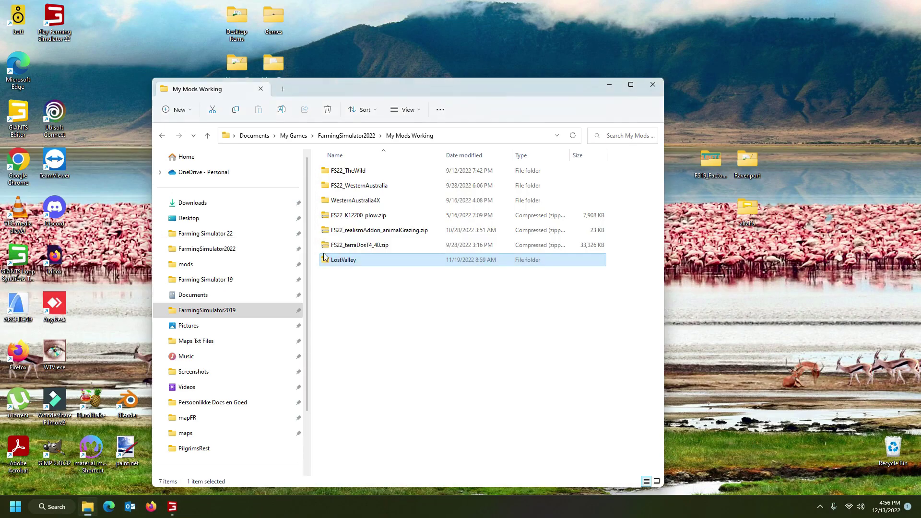
{"action": "left_click", "coordinate": [218, 265]}
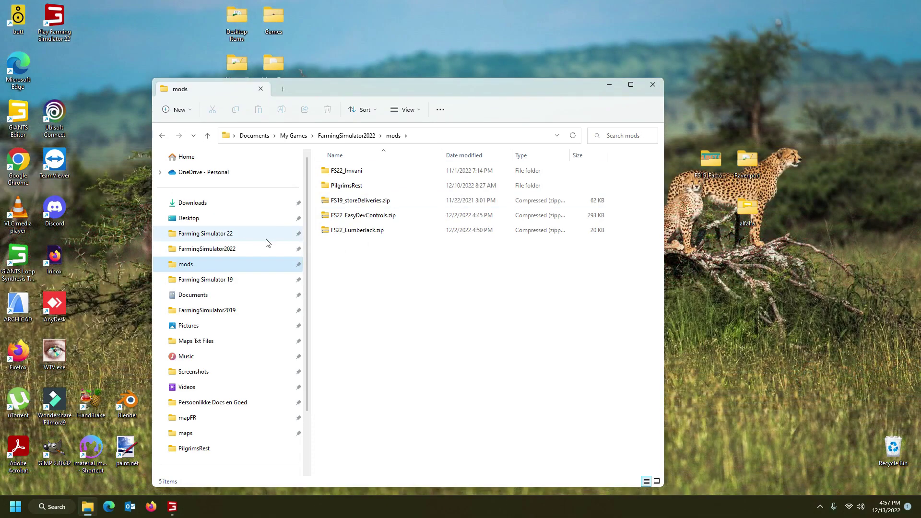
{"action": "left_click", "coordinate": [267, 240]}
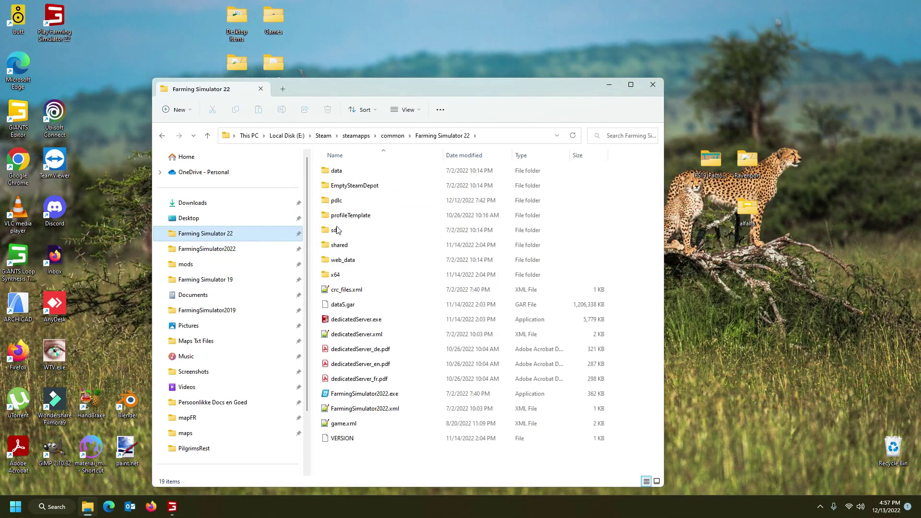
{"action": "double_click", "coordinate": [357, 200]}
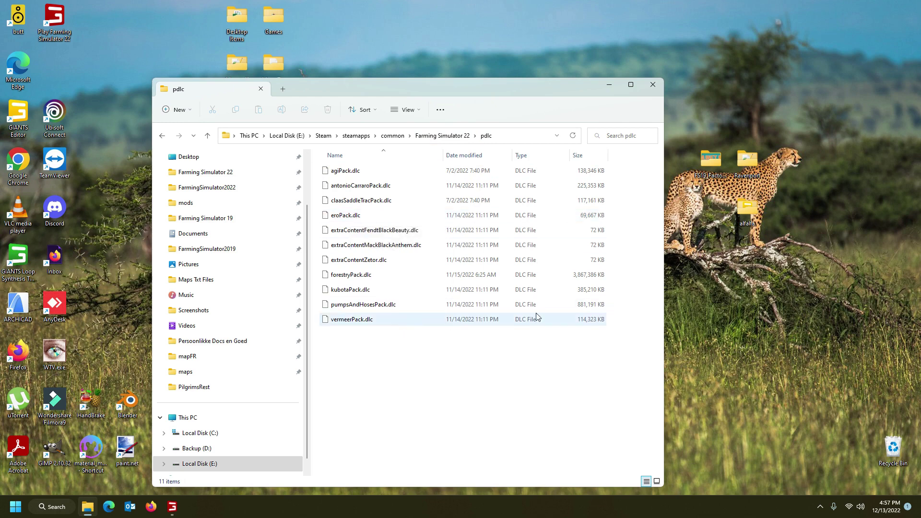
{"action": "left_click", "coordinate": [382, 277]}
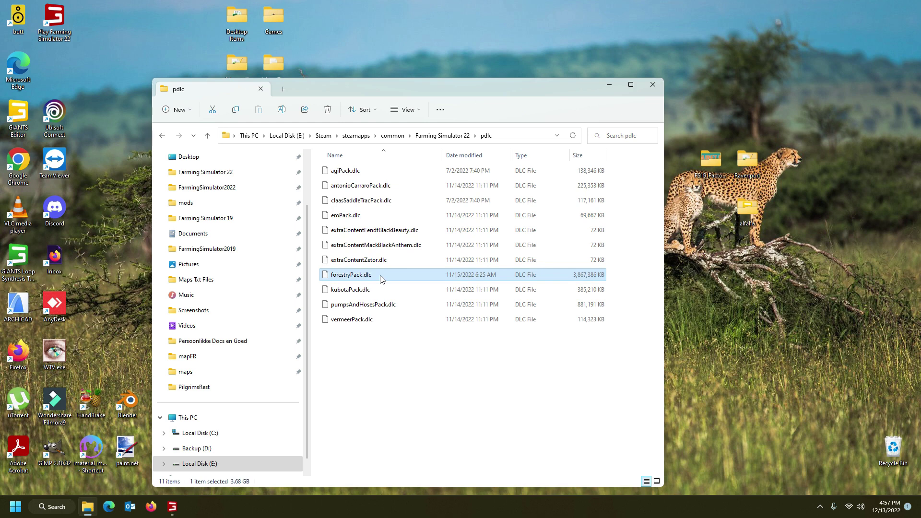
- Return to Farming Simulator 22 and start a new career in New Farmer mode on the Silverrun Forest map
{"action": "left_click", "coordinate": [173, 507]}
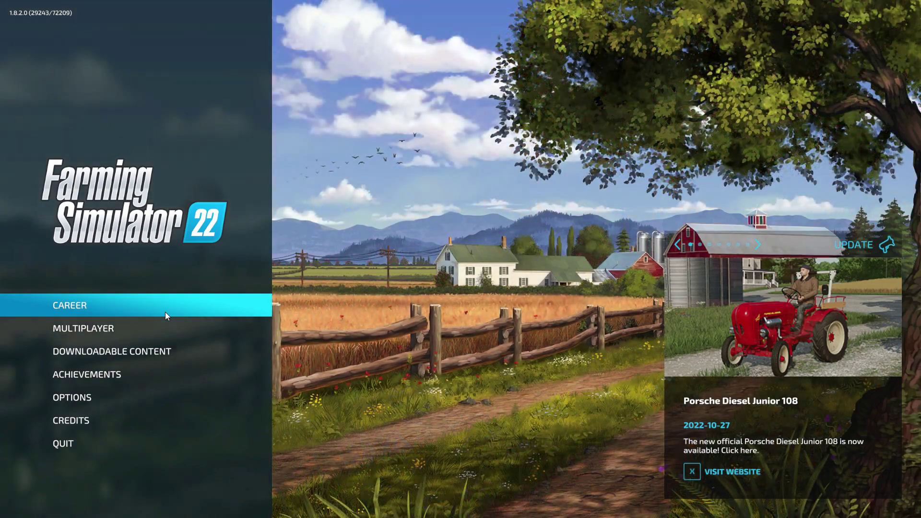
{"action": "left_click", "coordinate": [149, 308]}
{"action": "left_click", "coordinate": [238, 292]}
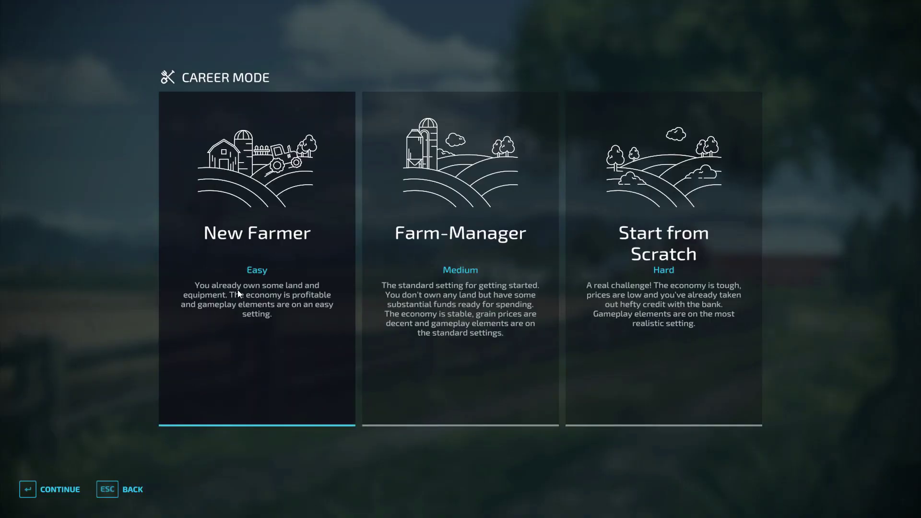
{"action": "left_click", "coordinate": [229, 304]}
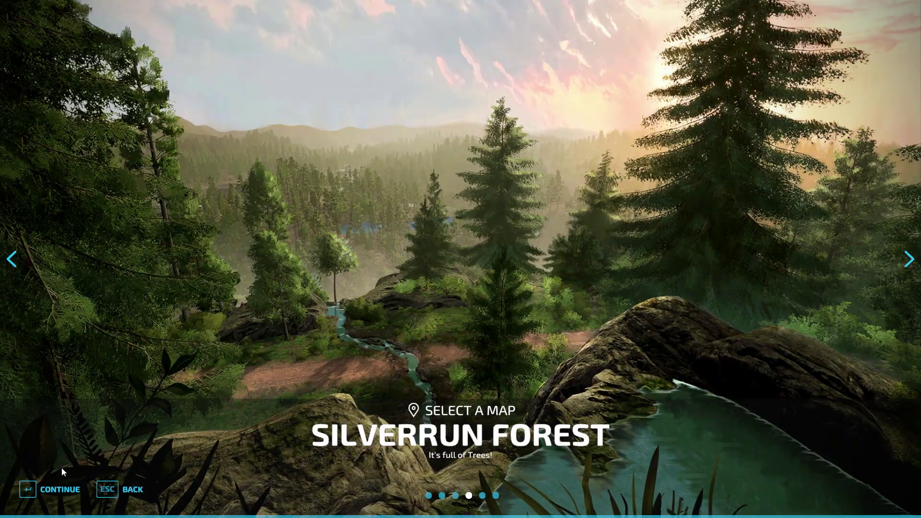
{"action": "left_click", "coordinate": [46, 493]}
{"action": "left_click", "coordinate": [60, 493]}
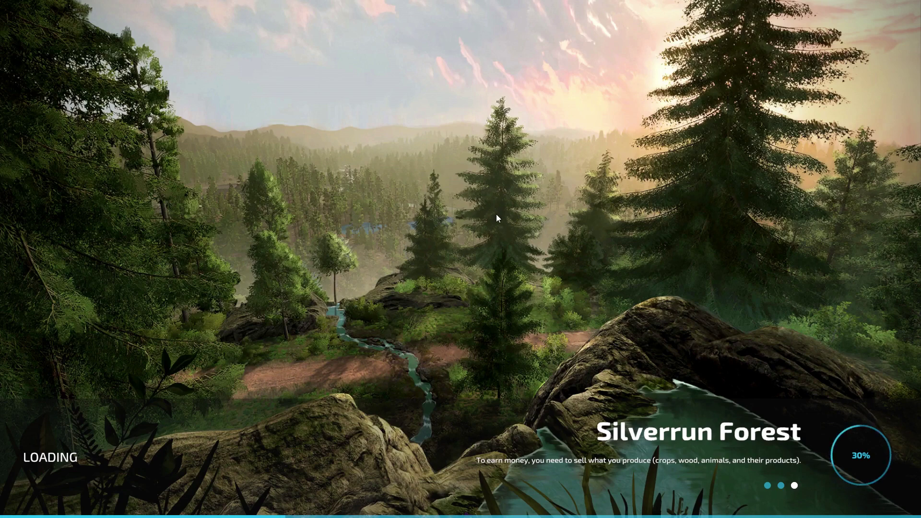
- Check the console log while the map loads, and enter the game with the default character
{"action": "key", "text": "grave"}
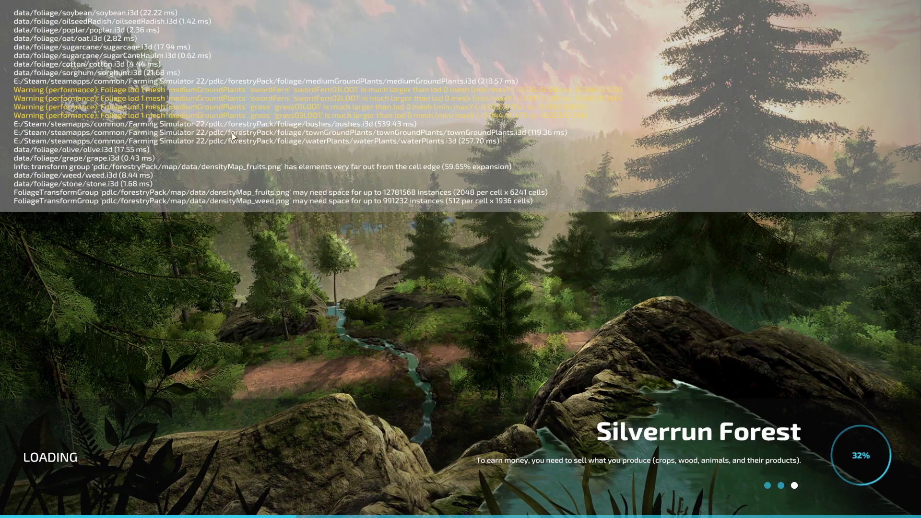
{"action": "key", "text": "grave"}
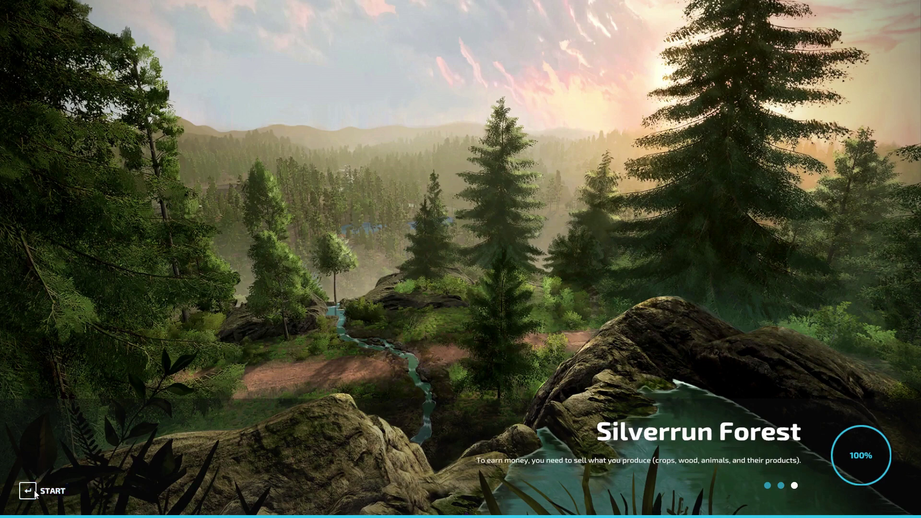
{"action": "key", "text": "Return"}
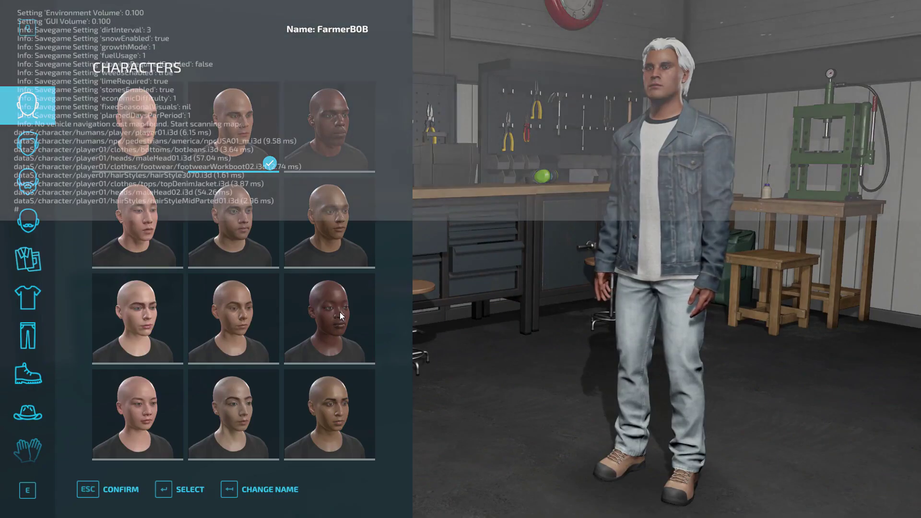
{"action": "key", "text": "Escape"}
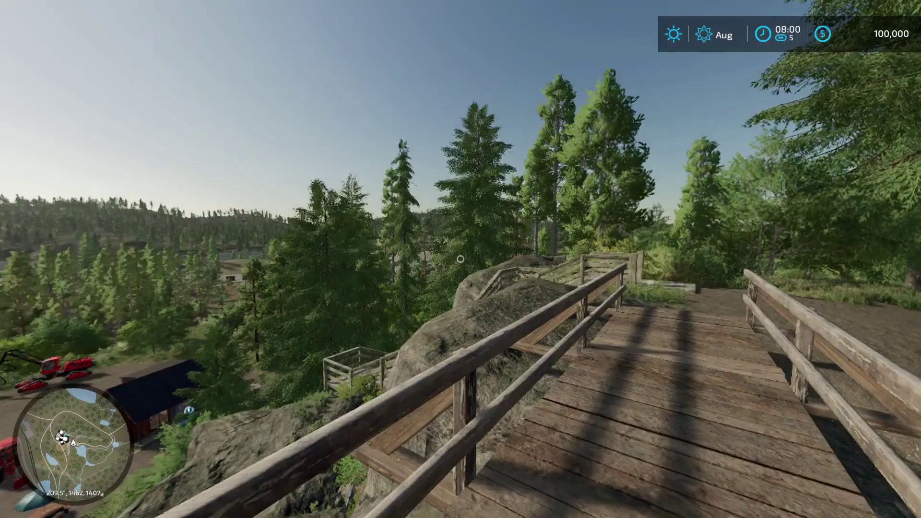
- Save the new Silverrun Forest game and quit to the main menu
{"action": "key", "text": "Escape"}
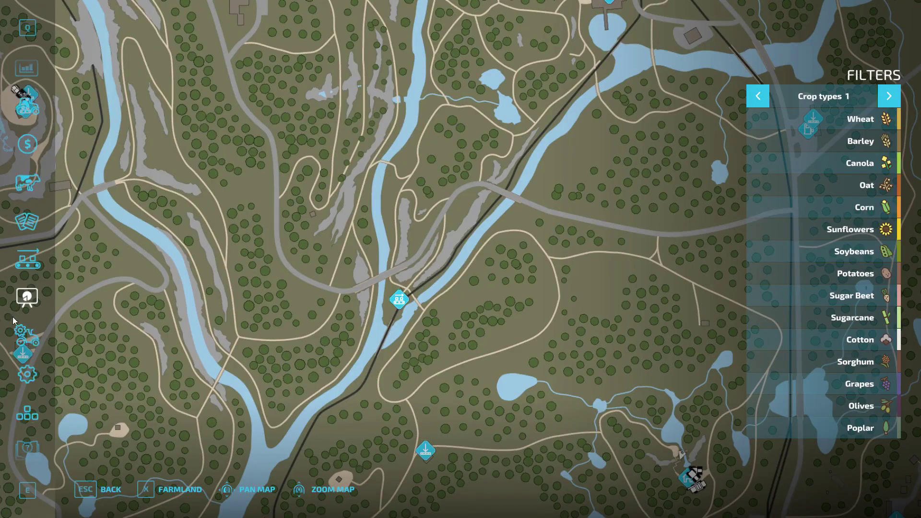
{"action": "left_click", "coordinate": [27, 411]}
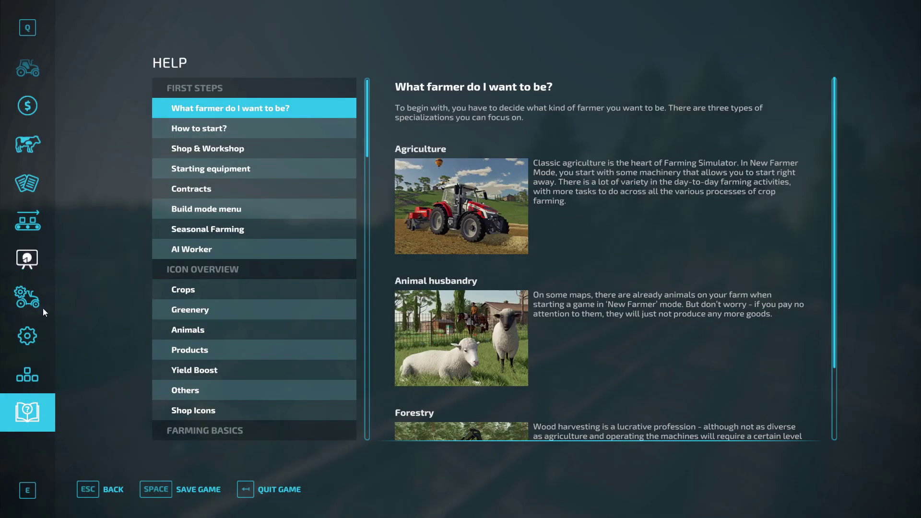
{"action": "left_click", "coordinate": [184, 495]}
{"action": "left_click", "coordinate": [257, 492]}
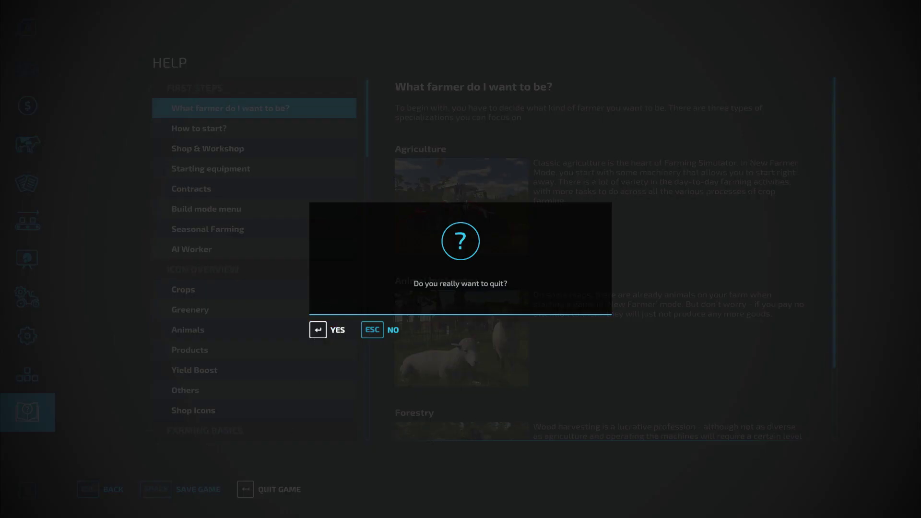
{"action": "key", "text": "Return"}
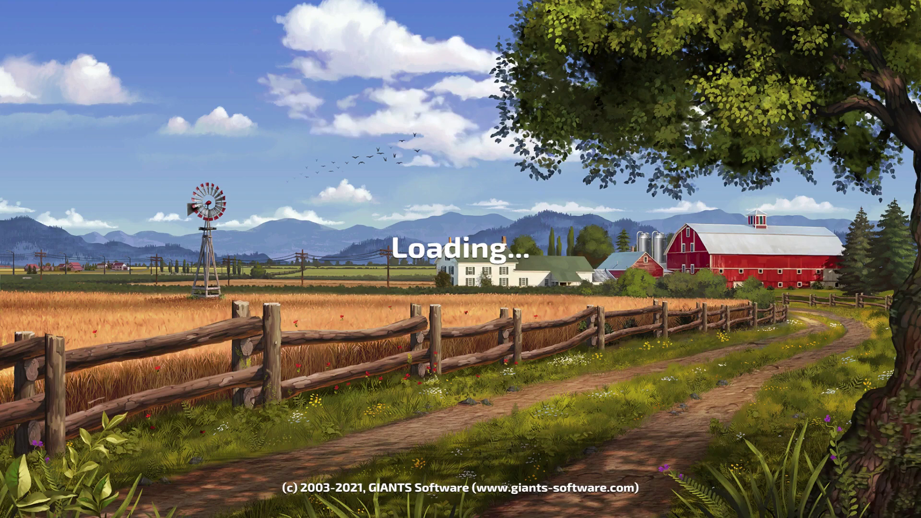
- Check the career game saves for the Silverrun Forest save and quit the game to the desktop
{"action": "left_click", "coordinate": [176, 303]}
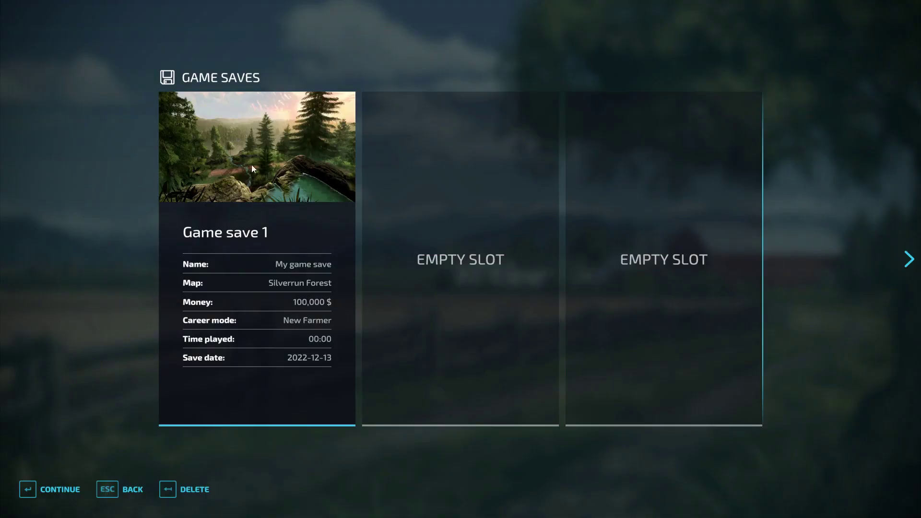
{"action": "key", "text": "Escape"}
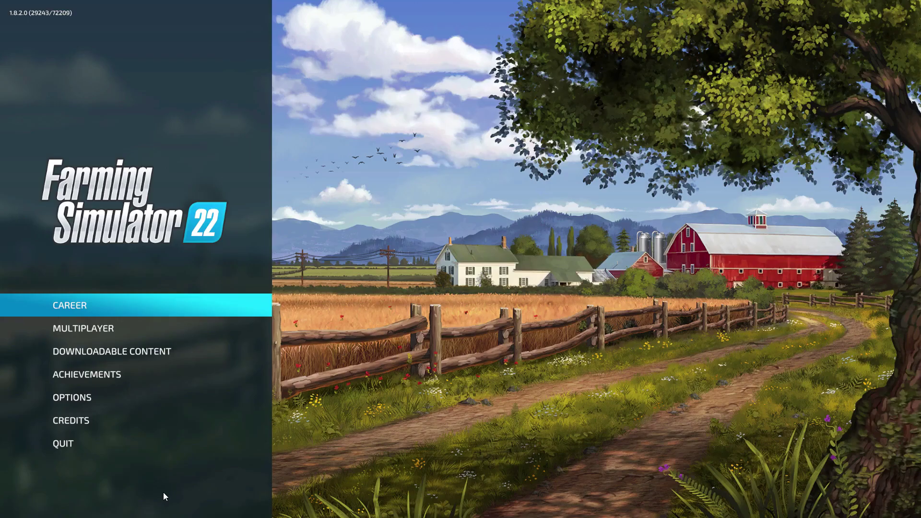
{"action": "key", "text": "Up"}
{"action": "left_click", "coordinate": [108, 453]}
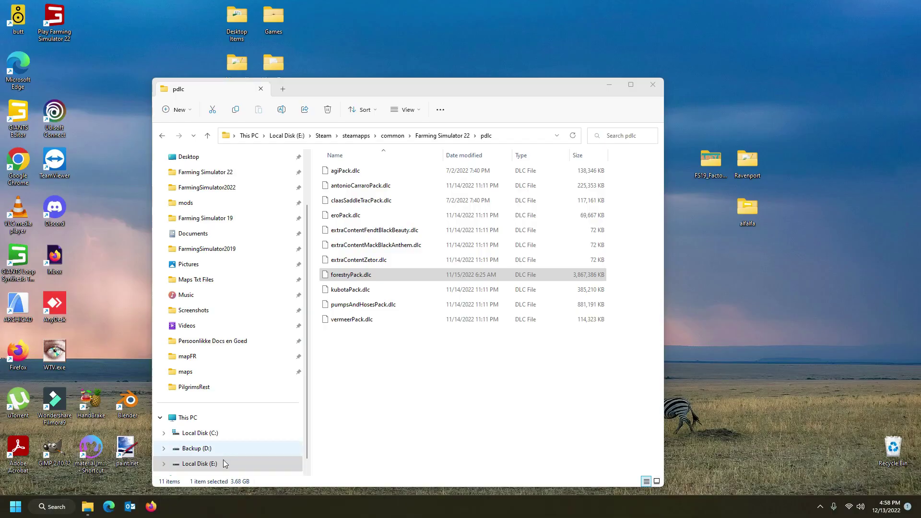
- Open the FarmingSimulator2022 folder under My Games and move the window to the corner of the desktop
{"action": "left_click_drag", "start_coordinate": [437, 89], "coordinate": [357, 81]}
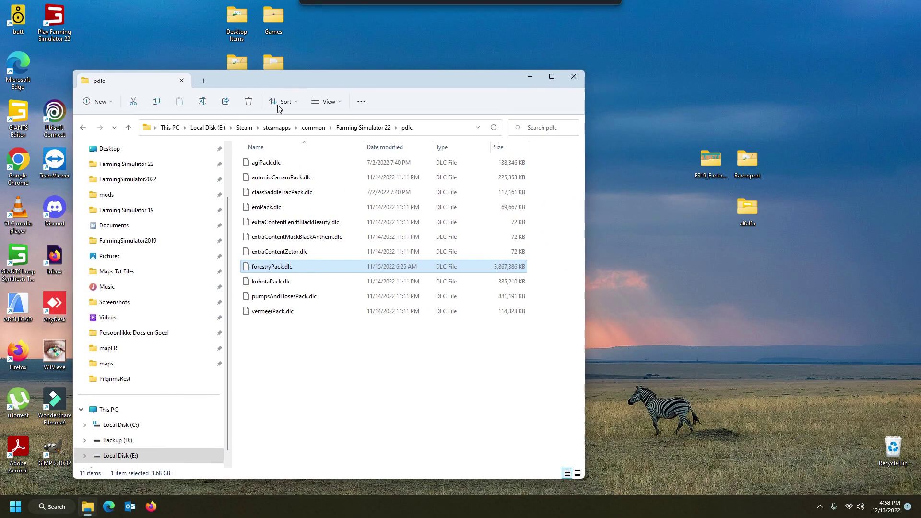
{"action": "left_click", "coordinate": [128, 179]}
{"action": "left_click_drag", "start_coordinate": [404, 78], "coordinate": [340, 20]}
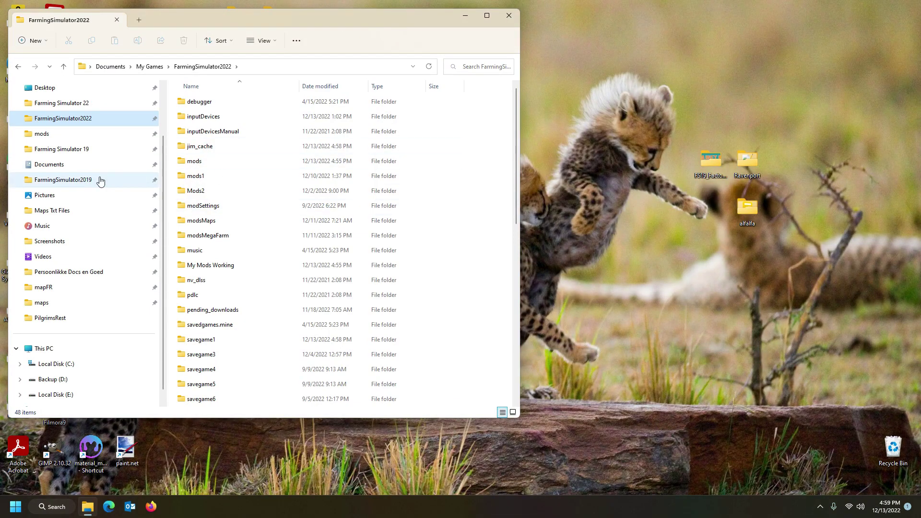
- Switch to Firefox, open YouTube and search for "farmerb0b"
{"action": "left_click", "coordinate": [150, 506]}
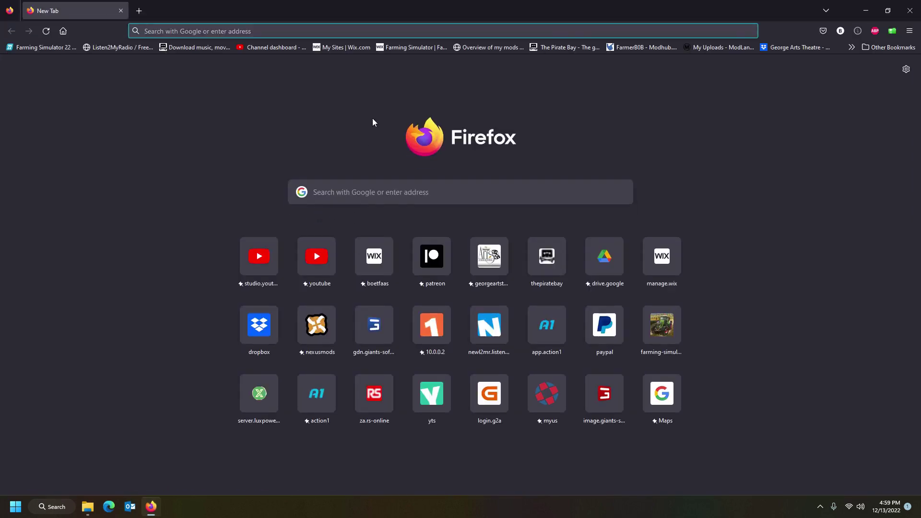
{"action": "left_click", "coordinate": [312, 263]}
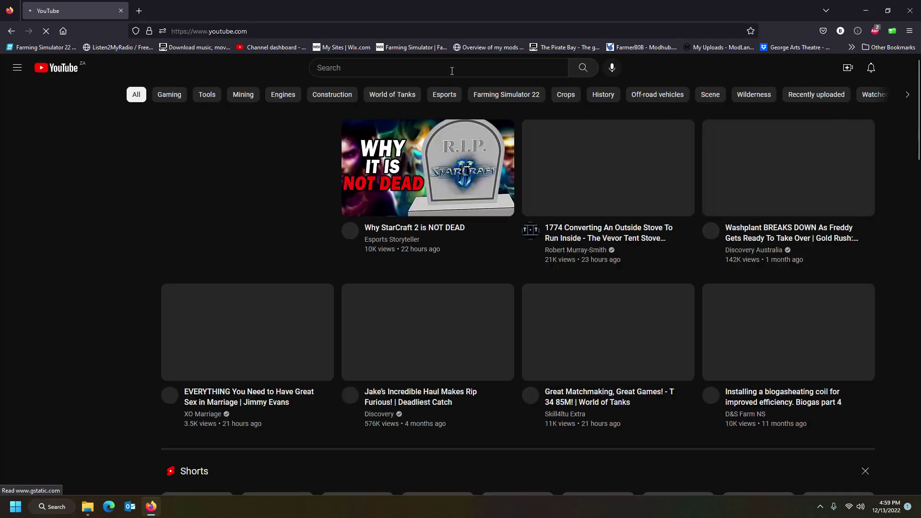
{"action": "left_click", "coordinate": [452, 68]}
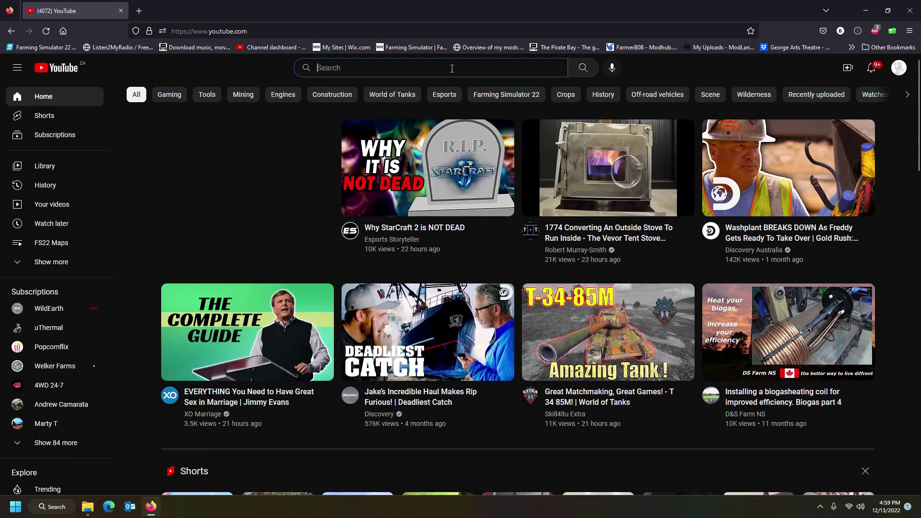
{"action": "type", "text": "fa"}
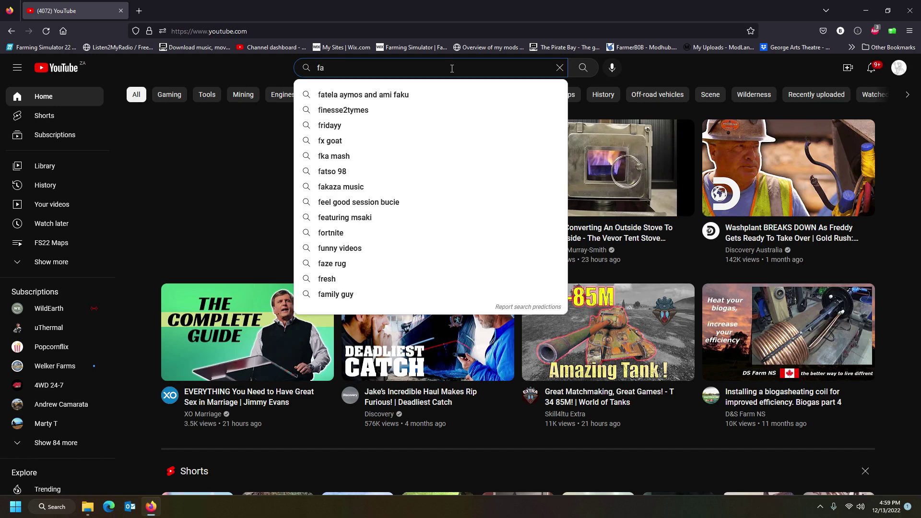
{"action": "type", "text": "rmerb0b"}
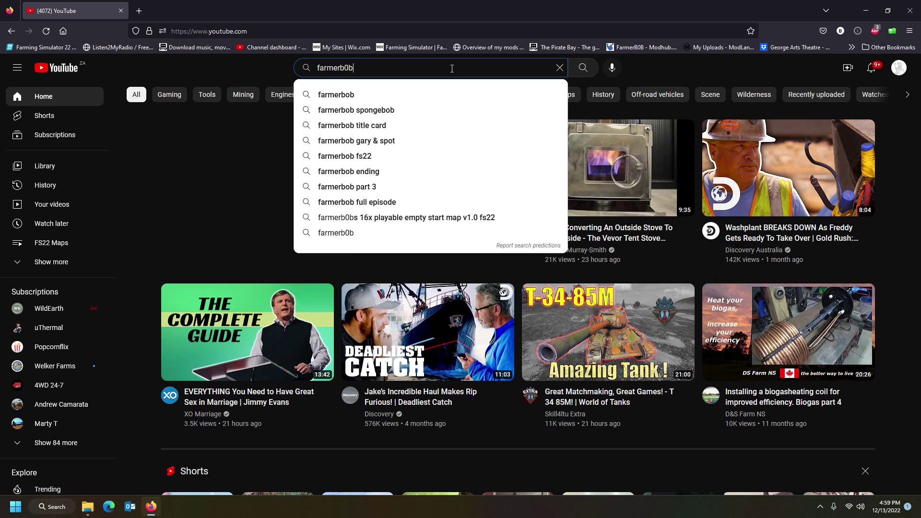
{"action": "key", "text": "Return"}
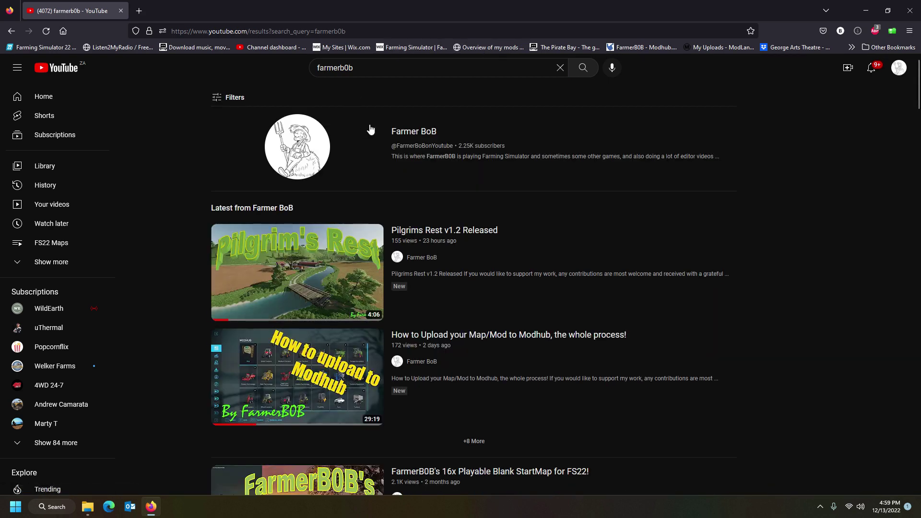
- Open the video "Pilgrims Rest v1.2 Released" from the Farmer BoB channel and pause it
{"action": "left_click", "coordinate": [413, 132]}
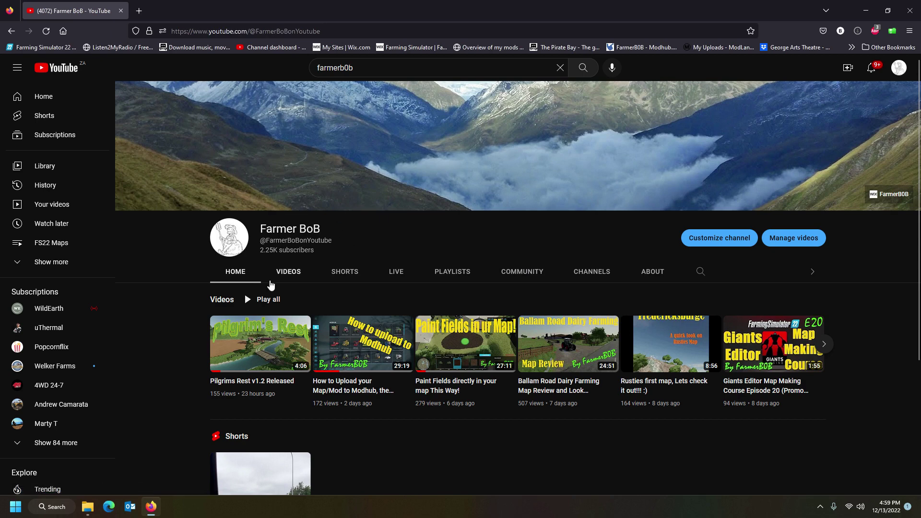
{"action": "left_click", "coordinate": [260, 343]}
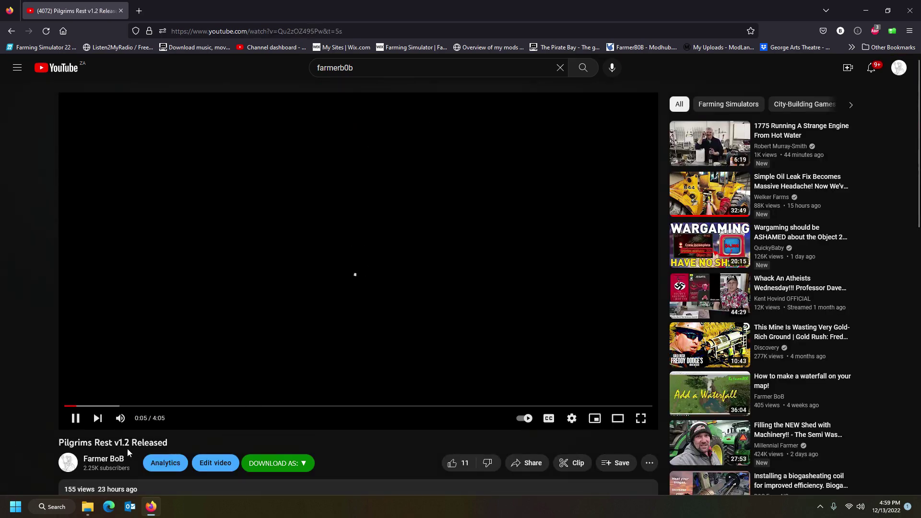
{"action": "left_click", "coordinate": [75, 418]}
- Expand the video's full description and examine its website and download links
{"action": "scroll", "coordinate": [228, 307], "scroll_direction": "down", "scroll_amount": 5}
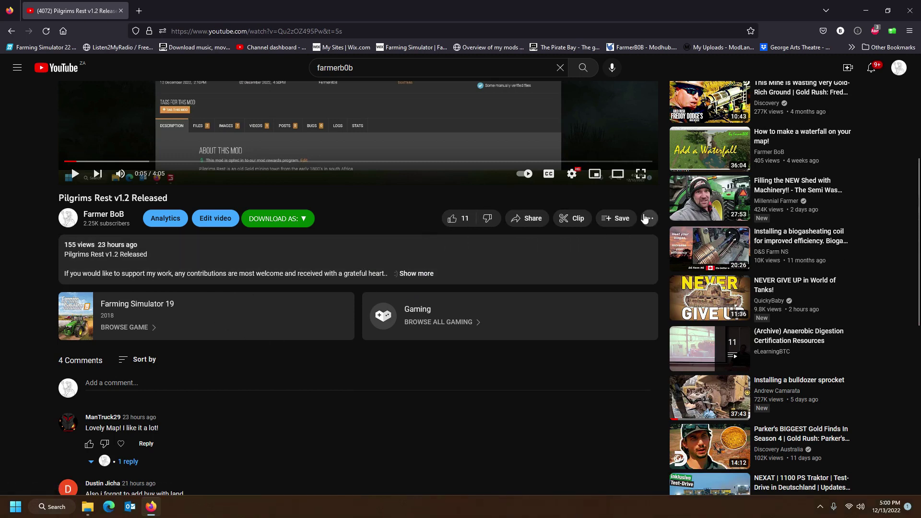
{"action": "scroll", "coordinate": [320, 213], "scroll_direction": "up", "scroll_amount": 2}
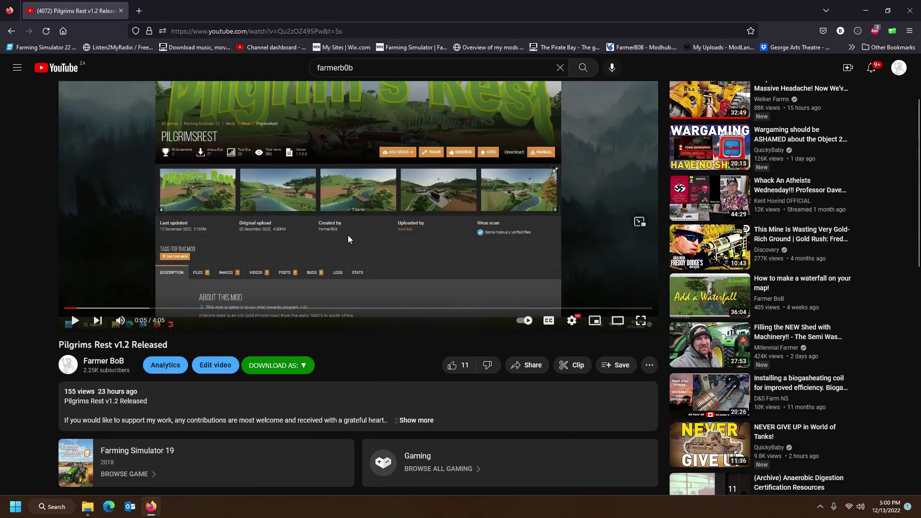
{"action": "scroll", "coordinate": [350, 237], "scroll_direction": "down", "scroll_amount": 4}
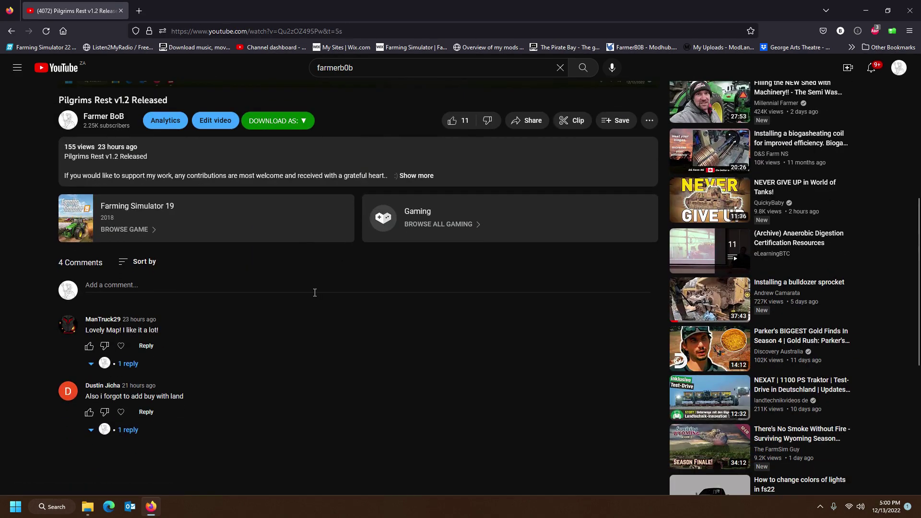
{"action": "scroll", "coordinate": [295, 283], "scroll_direction": "up", "scroll_amount": 2}
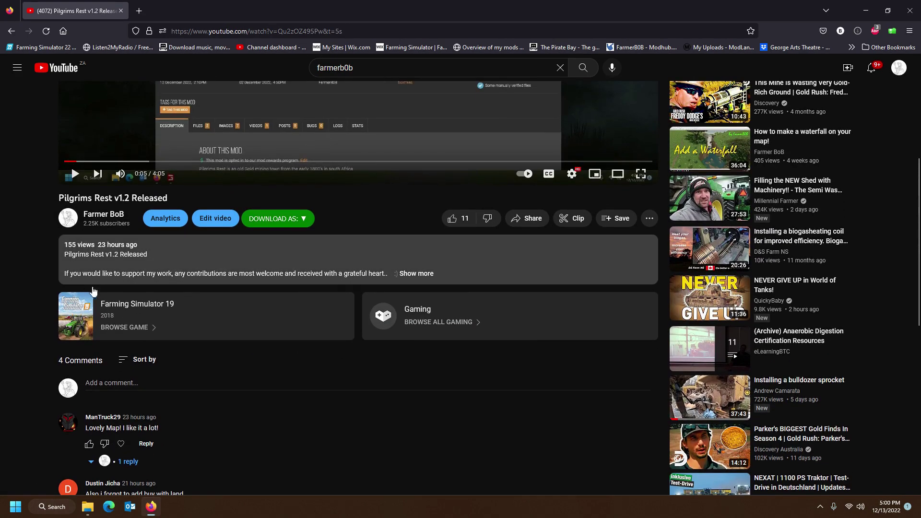
{"action": "left_click", "coordinate": [412, 274]}
{"action": "scroll", "coordinate": [365, 314], "scroll_direction": "down", "scroll_amount": 3}
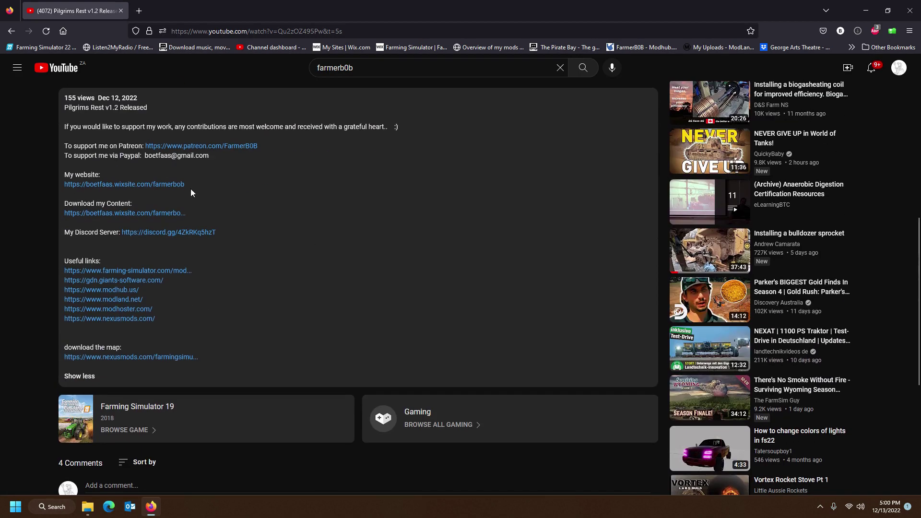
- Open the download link from the video description, go to the FS22 maps and mods, and examine the offered downloads
{"action": "left_click", "coordinate": [113, 214]}
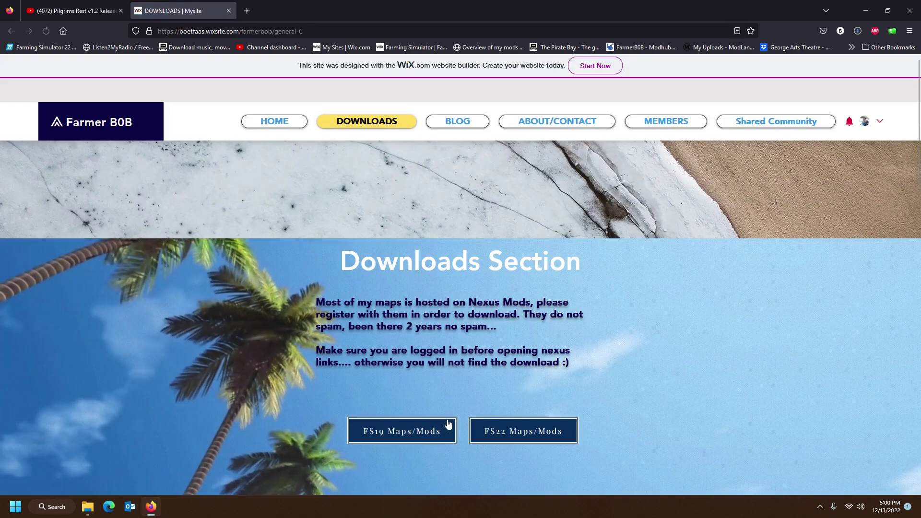
{"action": "left_click", "coordinate": [521, 431]}
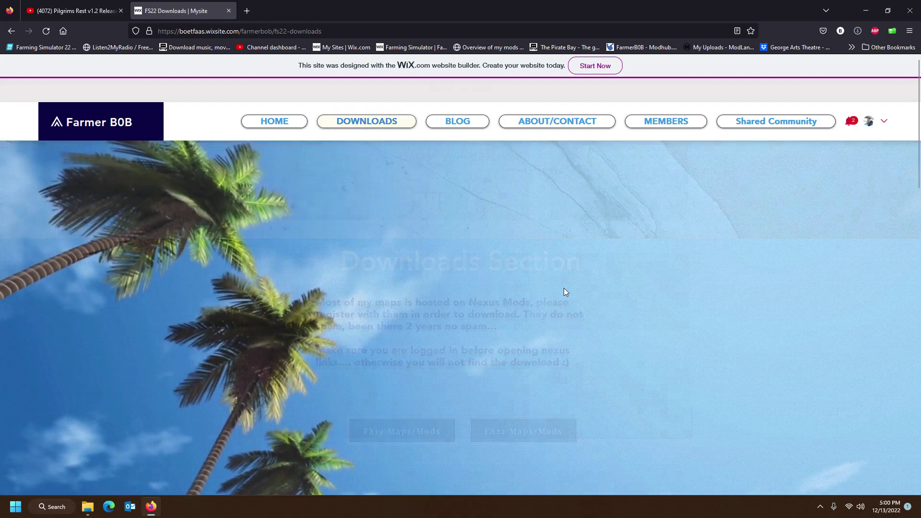
{"action": "scroll", "coordinate": [747, 283], "scroll_direction": "down", "scroll_amount": 3}
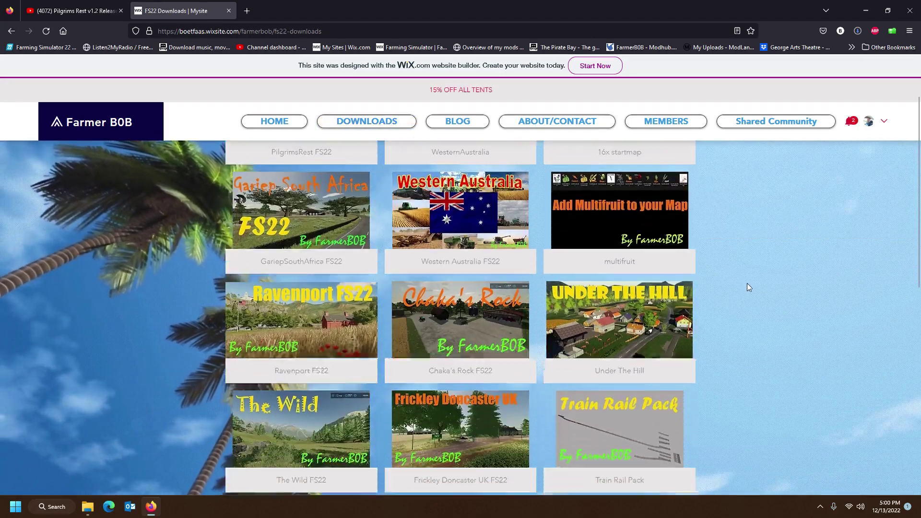
{"action": "scroll", "coordinate": [758, 288], "scroll_direction": "down", "scroll_amount": 2}
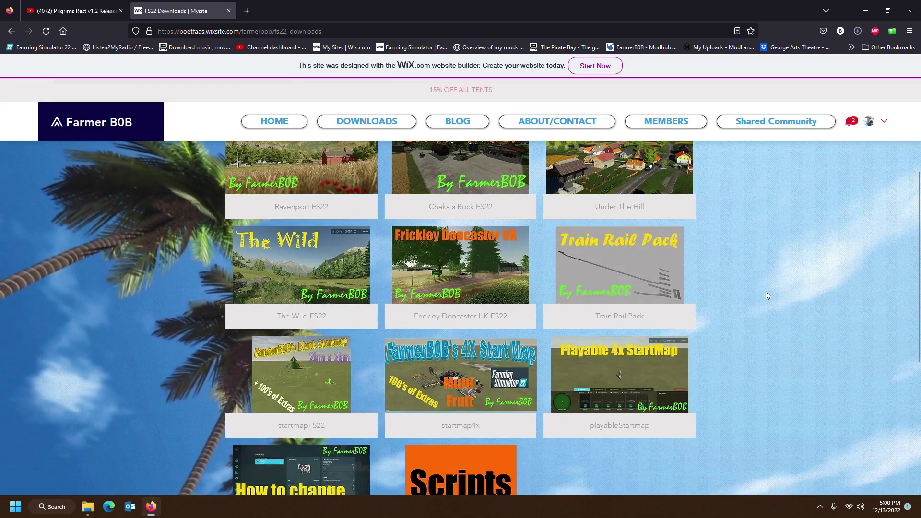
{"action": "scroll", "coordinate": [770, 307], "scroll_direction": "down", "scroll_amount": 3}
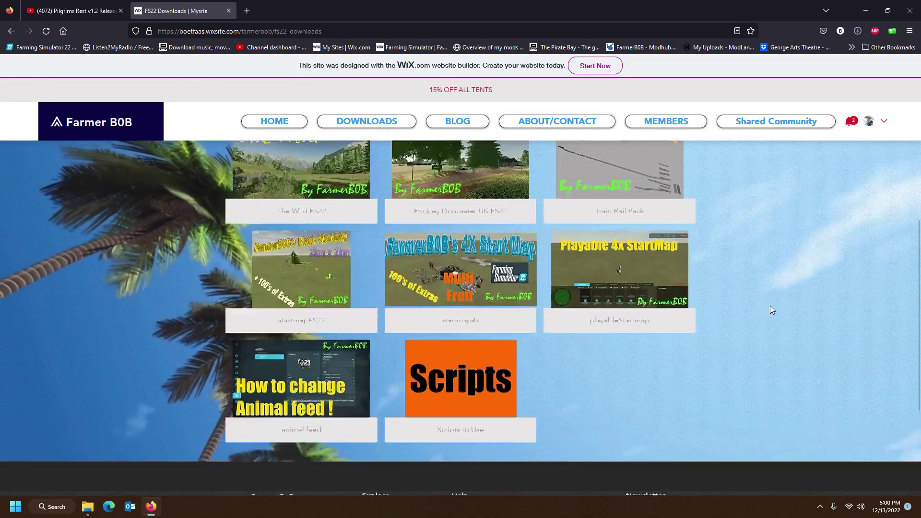
{"action": "scroll", "coordinate": [770, 307], "scroll_direction": "up", "scroll_amount": 3}
{"action": "scroll", "coordinate": [770, 307], "scroll_direction": "up", "scroll_amount": 5}
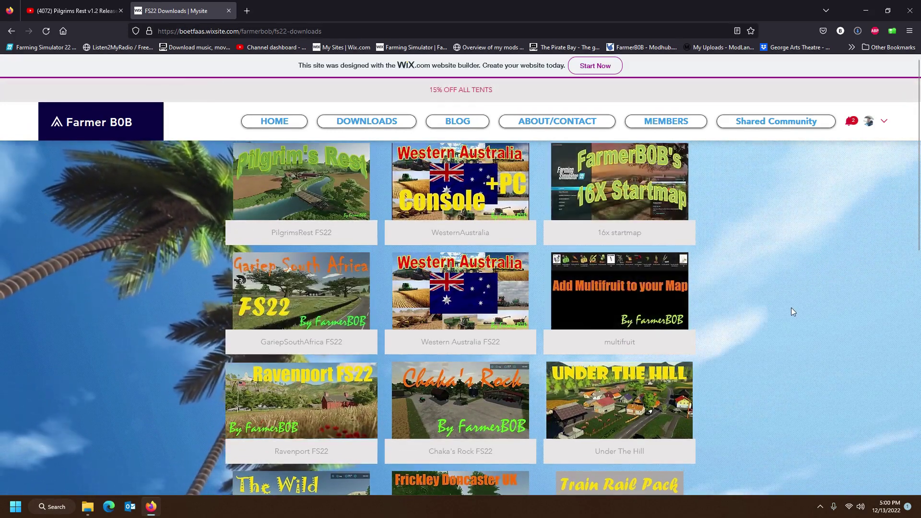
{"action": "scroll", "coordinate": [791, 307], "scroll_direction": "down", "scroll_amount": 2}
{"action": "scroll", "coordinate": [792, 309], "scroll_direction": "down", "scroll_amount": 3}
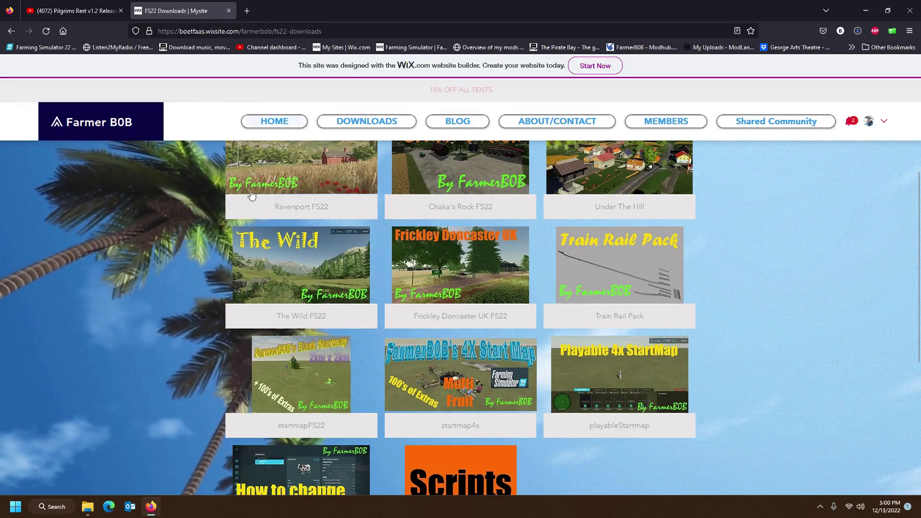
- Open the linked Nexus Mods page of the startmapFS22 entry and review the Blank Startmap's description
{"action": "left_click", "coordinate": [304, 373]}
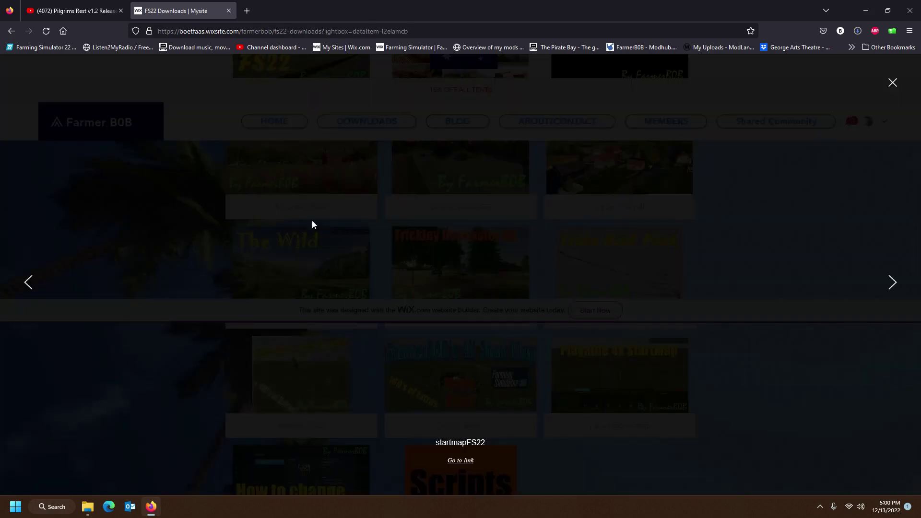
{"action": "left_click", "coordinate": [462, 462]}
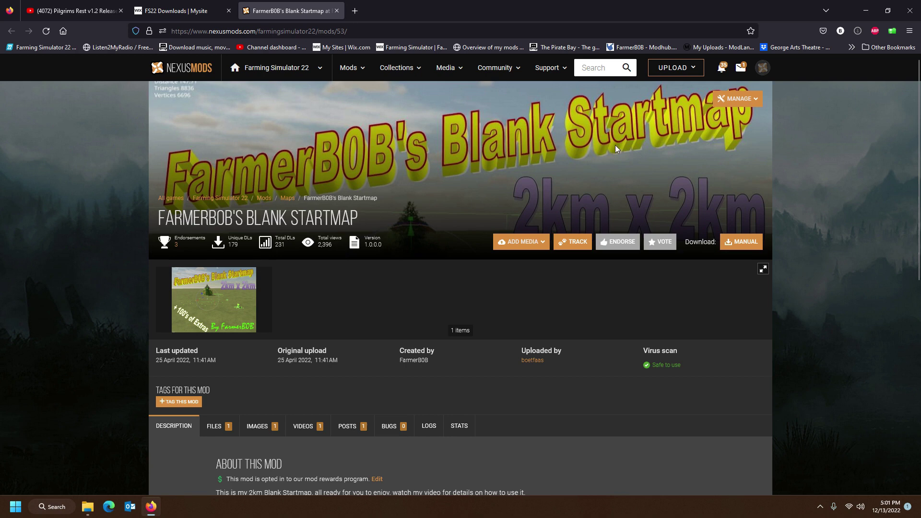
{"action": "scroll", "coordinate": [465, 230], "scroll_direction": "down", "scroll_amount": 10}
{"action": "scroll", "coordinate": [437, 284], "scroll_direction": "up", "scroll_amount": 8}
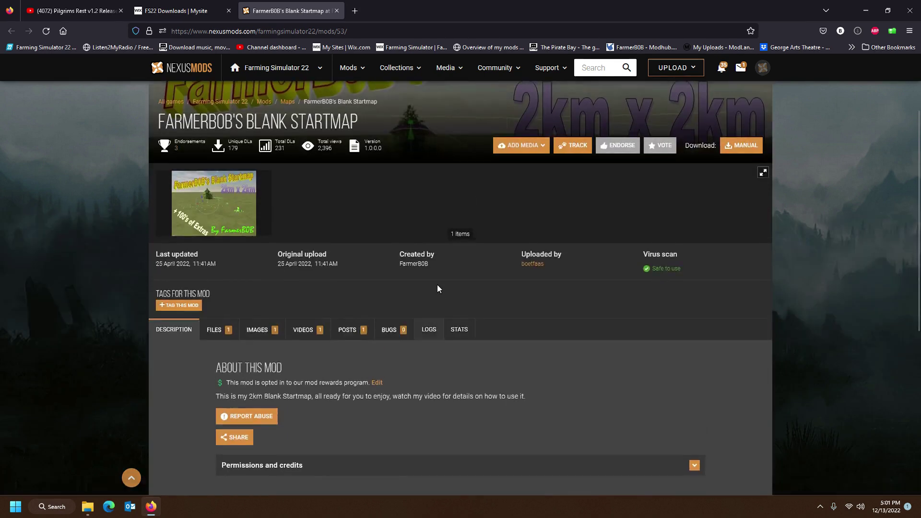
{"action": "scroll", "coordinate": [436, 284], "scroll_direction": "up", "scroll_amount": 2}
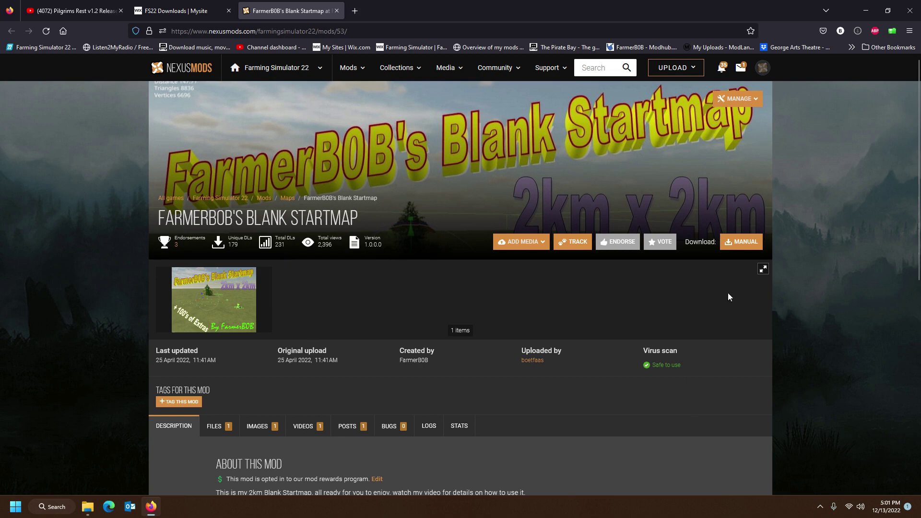
- Open the manual download options for FarmerB0B's Blank Startmap, and close the browser
{"action": "left_click", "coordinate": [741, 245]}
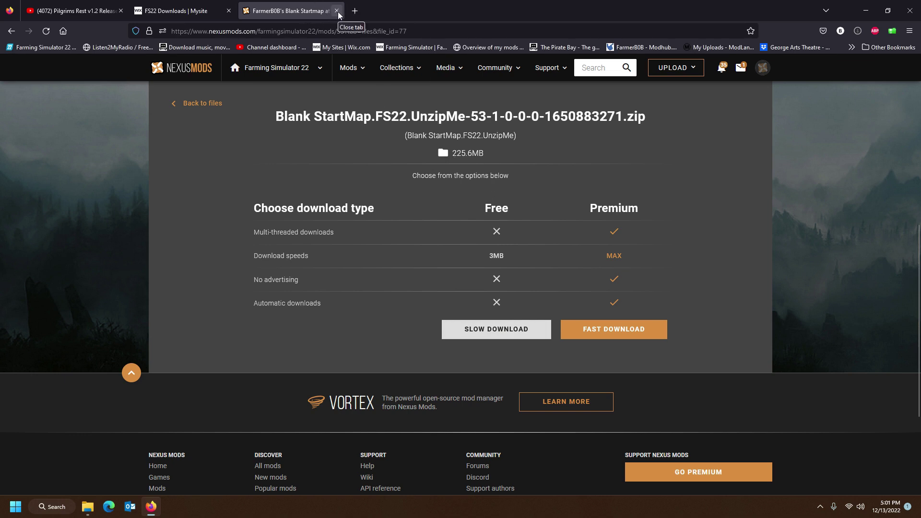
{"action": "left_click", "coordinate": [497, 329]}
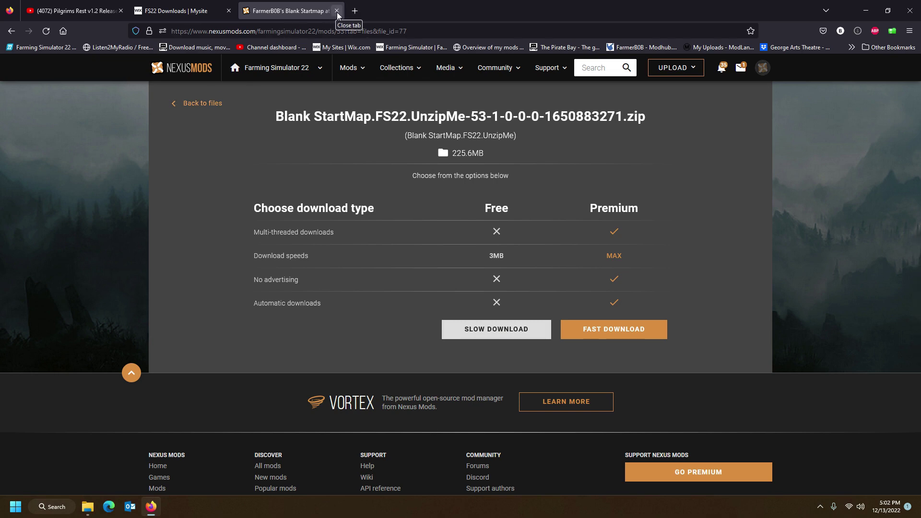
{"action": "left_click", "coordinate": [910, 10]}
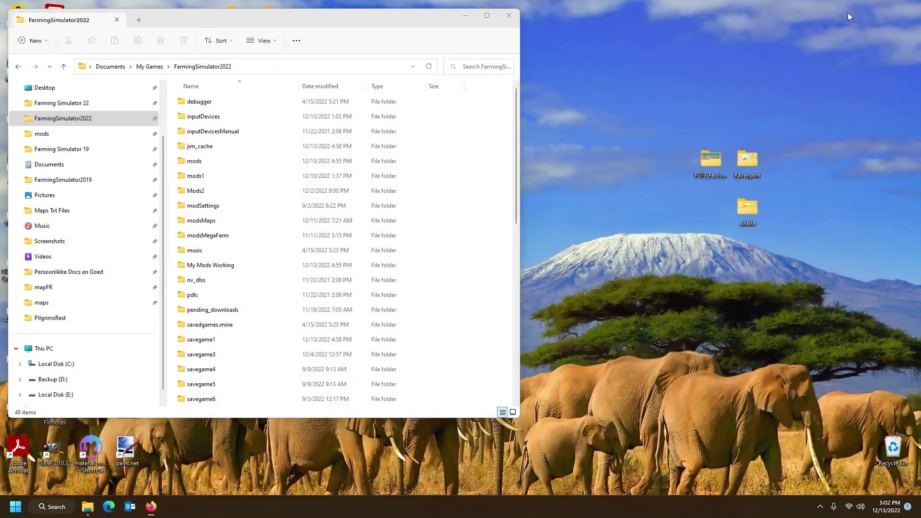
- Open MapsBackups\FS22 on the Backup (D:) drive in File Explorer and select the StartMap folder
{"action": "scroll", "coordinate": [86, 240], "scroll_direction": "down", "scroll_amount": 1}
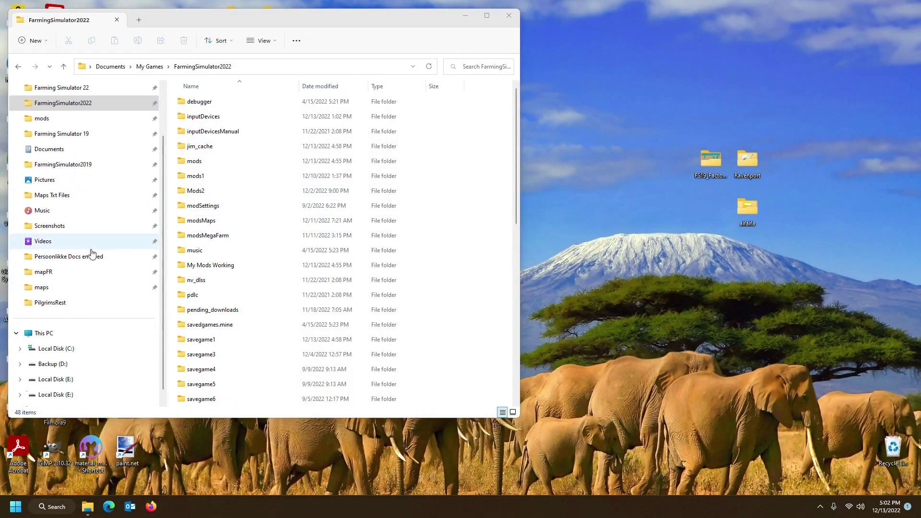
{"action": "left_click", "coordinate": [72, 364]}
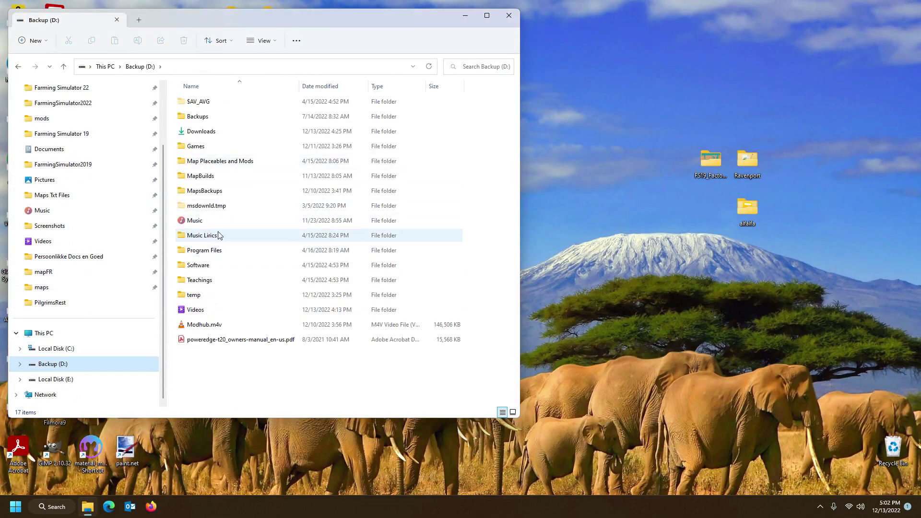
{"action": "double_click", "coordinate": [215, 192]}
{"action": "double_click", "coordinate": [212, 118]}
{"action": "scroll", "coordinate": [254, 211], "scroll_direction": "down", "scroll_amount": 1}
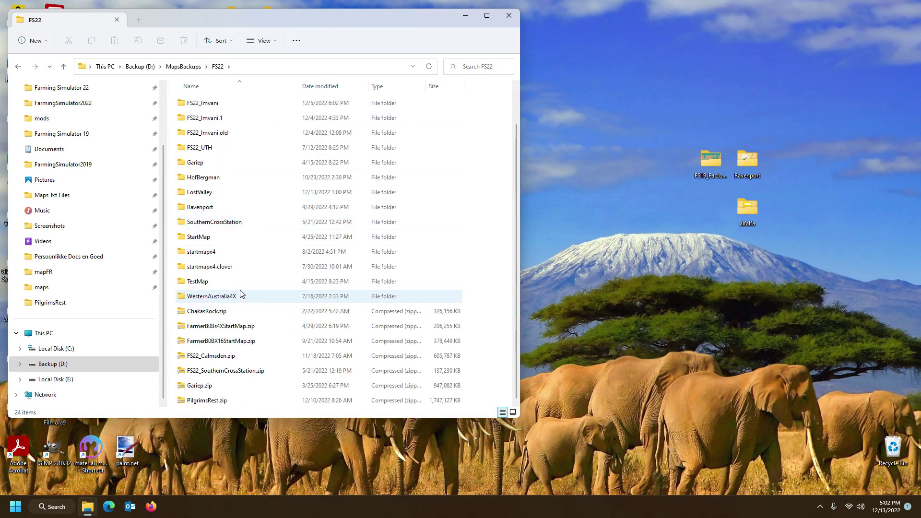
{"action": "left_click", "coordinate": [221, 242]}
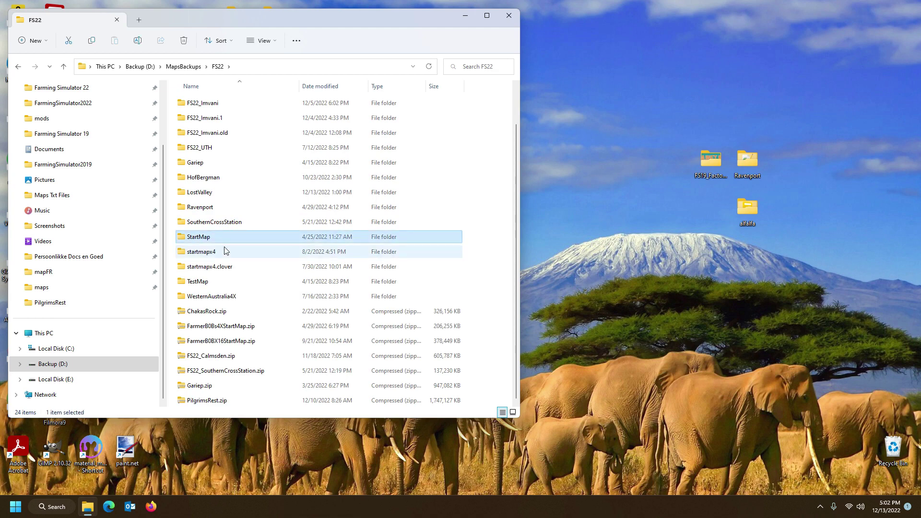
{"action": "left_click", "coordinate": [42, 119]}
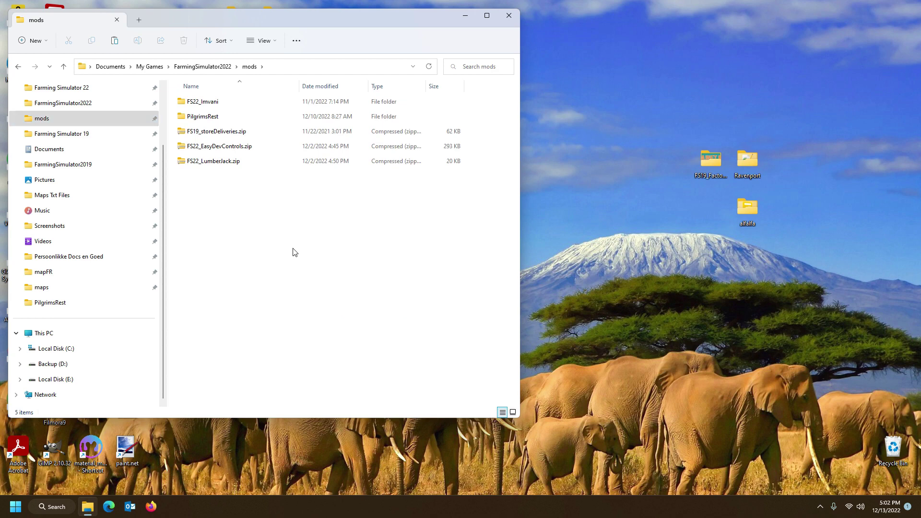
{"action": "key", "text": "ctrl+v"}
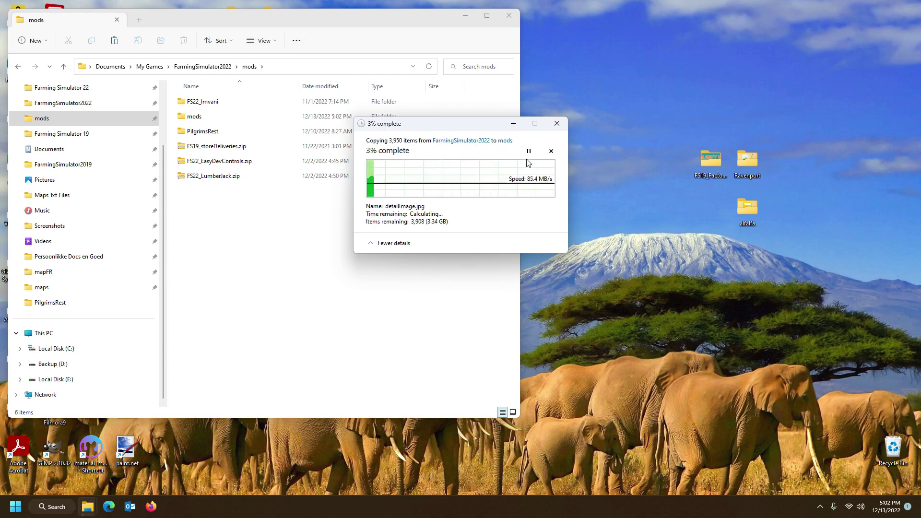
{"action": "left_click", "coordinate": [551, 150]}
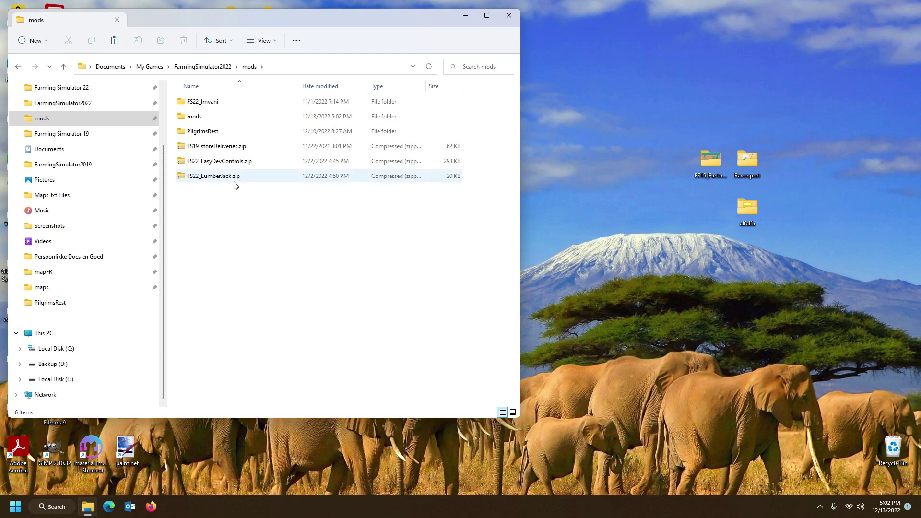
- Copy the StartMap folder from MapsBackups\FS22 into the FarmingSimulator2022 mods folder
{"action": "left_click", "coordinate": [18, 67]}
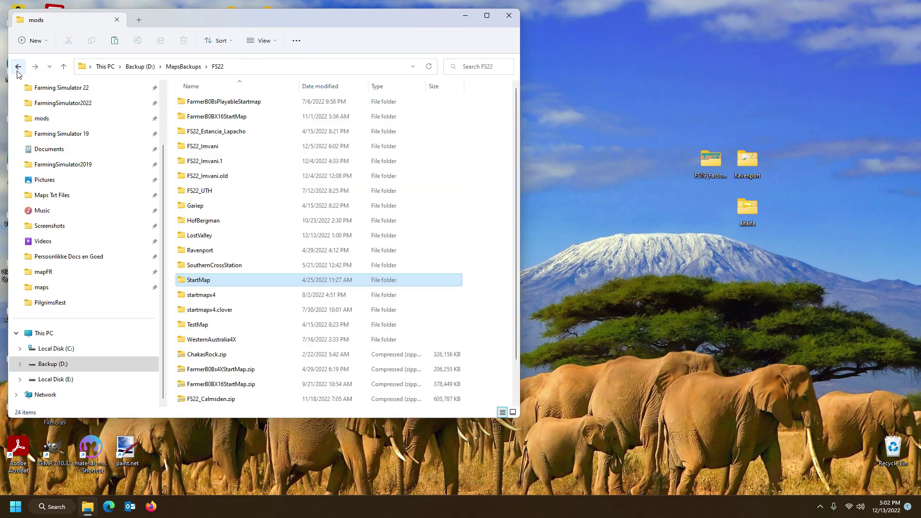
{"action": "left_click", "coordinate": [216, 294]}
{"action": "left_click", "coordinate": [221, 282]}
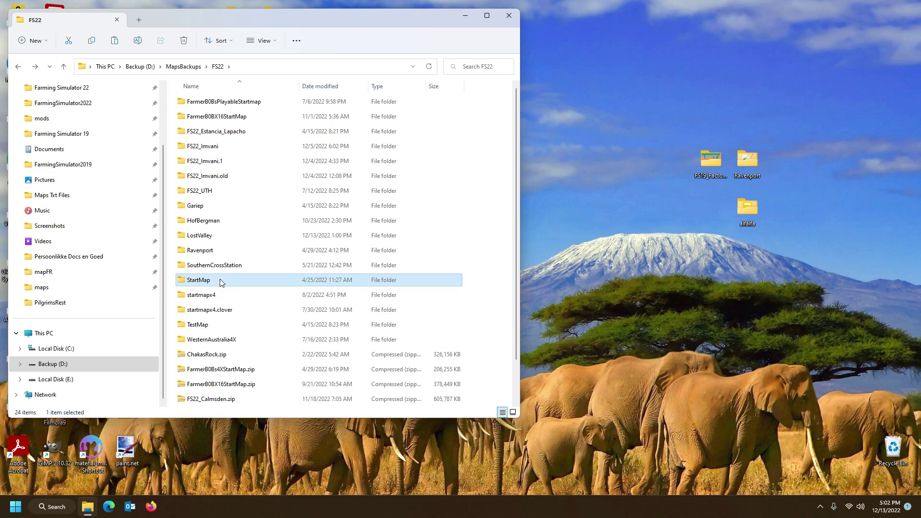
{"action": "left_click", "coordinate": [52, 120]}
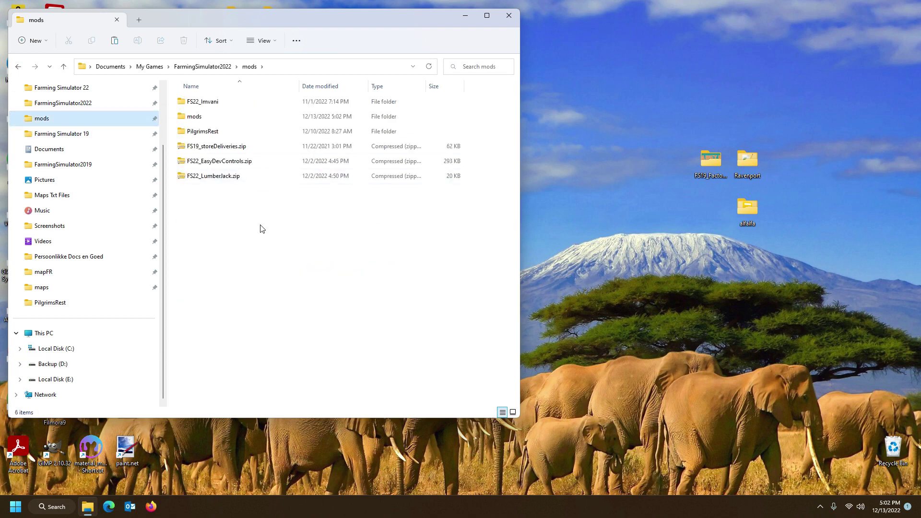
{"action": "key", "text": "ctrl+v"}
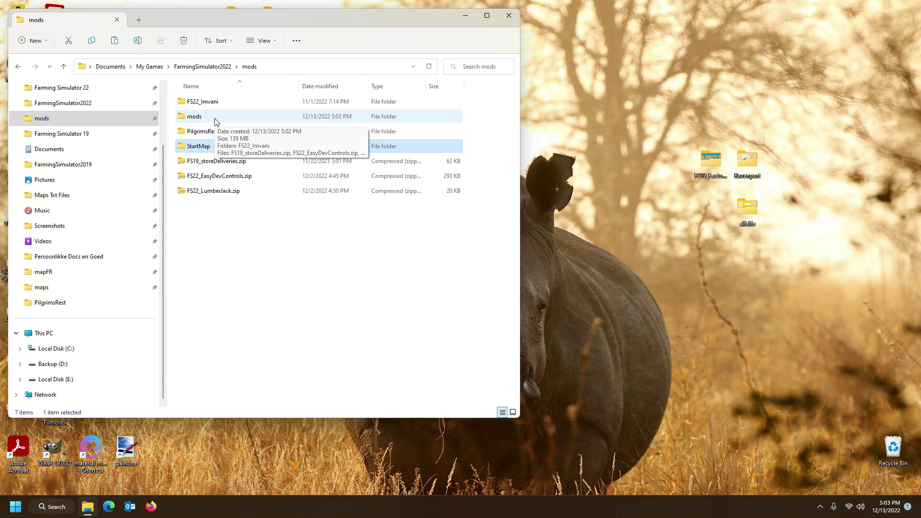
- Check the stray mods folder nested inside the mods folder and delete it
{"action": "double_click", "coordinate": [215, 121]}
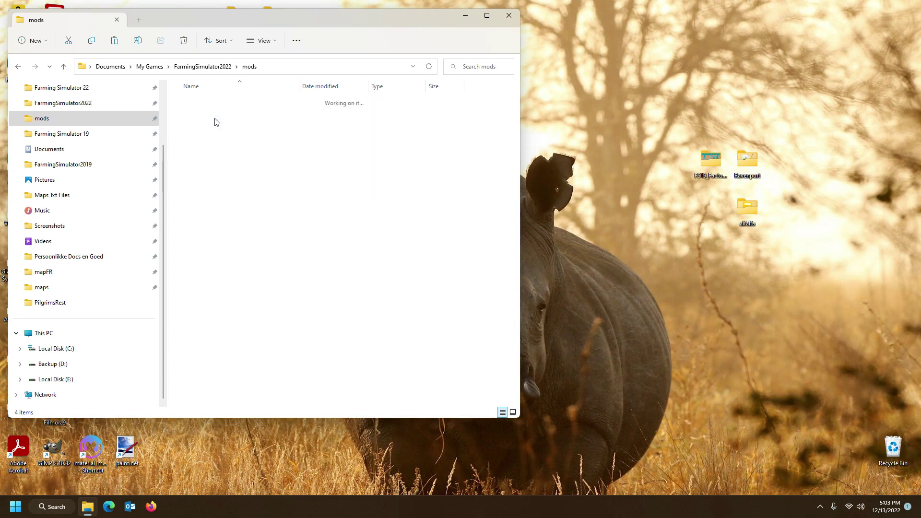
{"action": "left_click", "coordinate": [249, 67]}
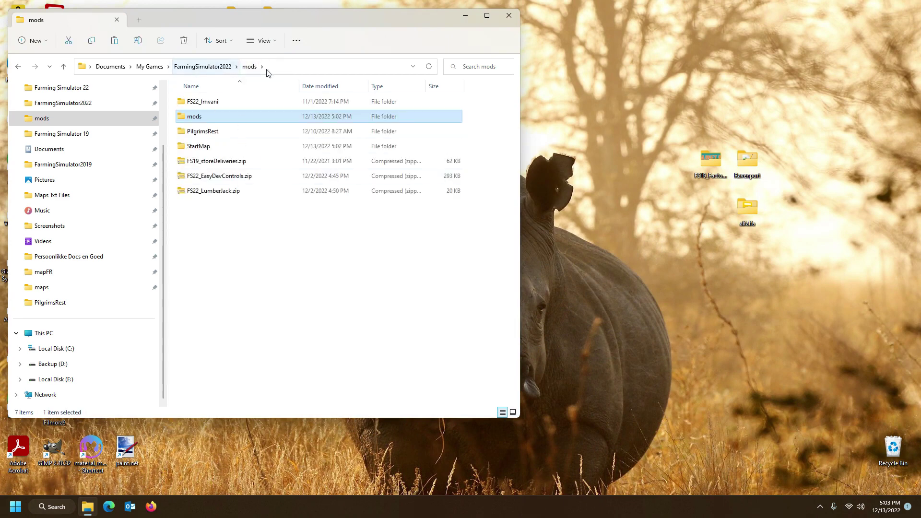
{"action": "key", "text": "Delete"}
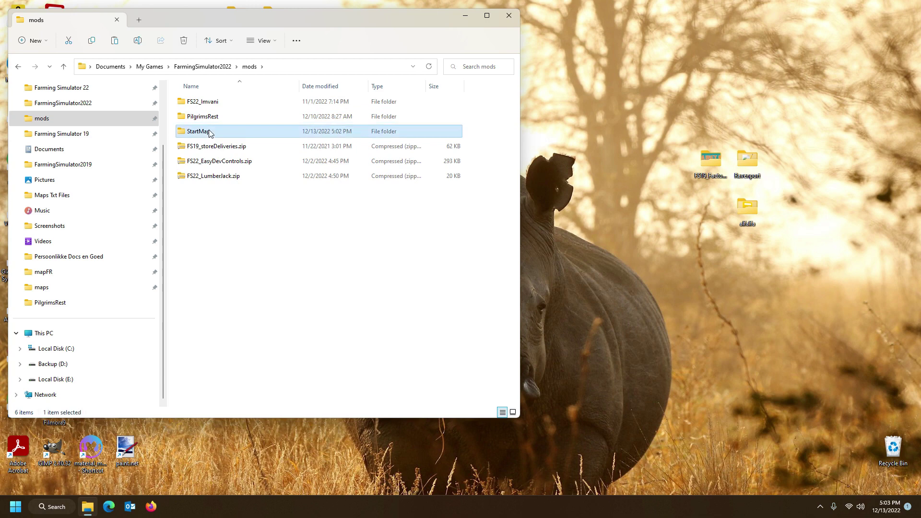
- Open the mapAlpine folder inside the maps folder of the copied StartMap
{"action": "double_click", "coordinate": [208, 131]}
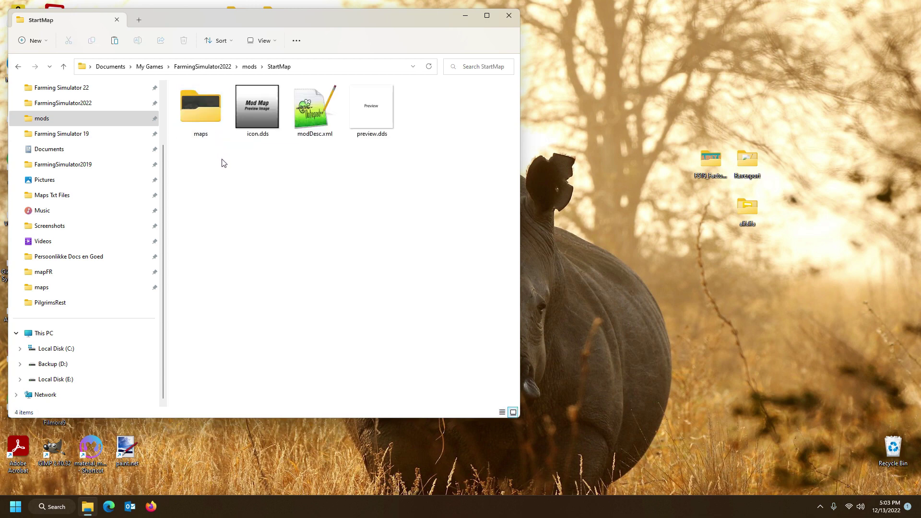
{"action": "double_click", "coordinate": [205, 122]}
{"action": "double_click", "coordinate": [206, 122]}
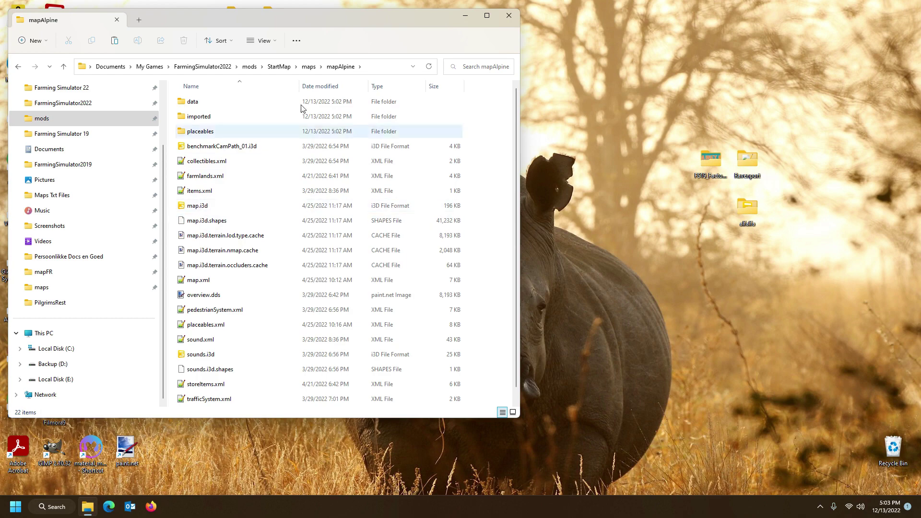
- Open the mods folder in a second File Explorer window and arrange it beside the mapAlpine window
{"action": "left_click_drag", "start_coordinate": [369, 21], "coordinate": [409, 26]}
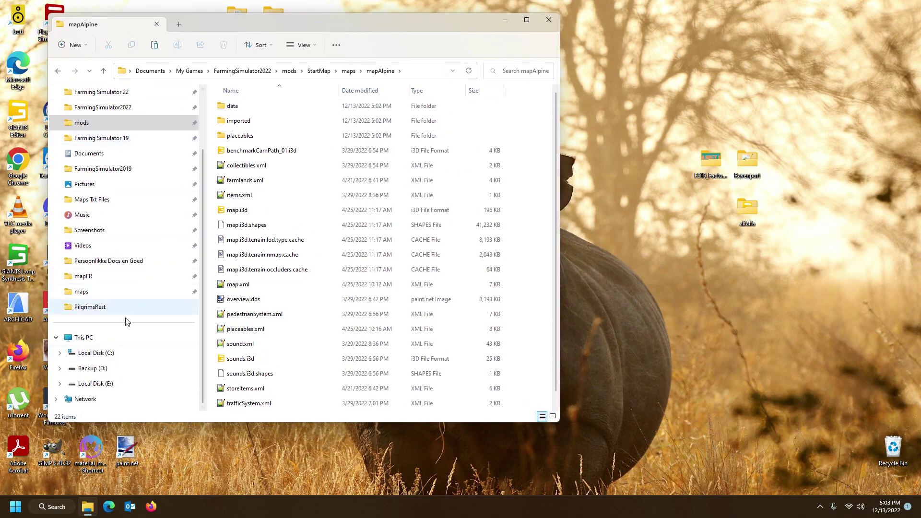
{"action": "right_click", "coordinate": [85, 127]}
{"action": "left_click", "coordinate": [129, 170]}
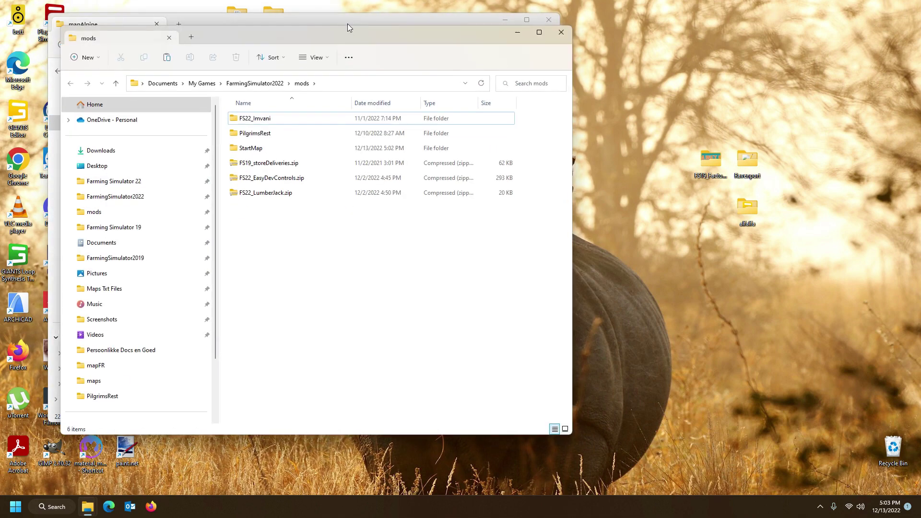
{"action": "left_click_drag", "start_coordinate": [338, 34], "coordinate": [650, 49]}
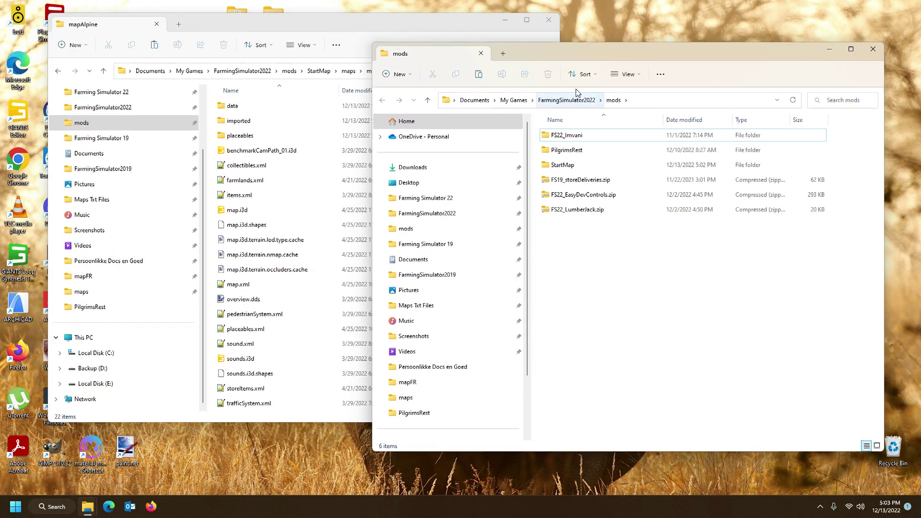
- Open the savegame1 folder inside FarmingSimulator2022 and arrange its window so the mapAlpine files stay visible
{"action": "left_click", "coordinate": [457, 212]}
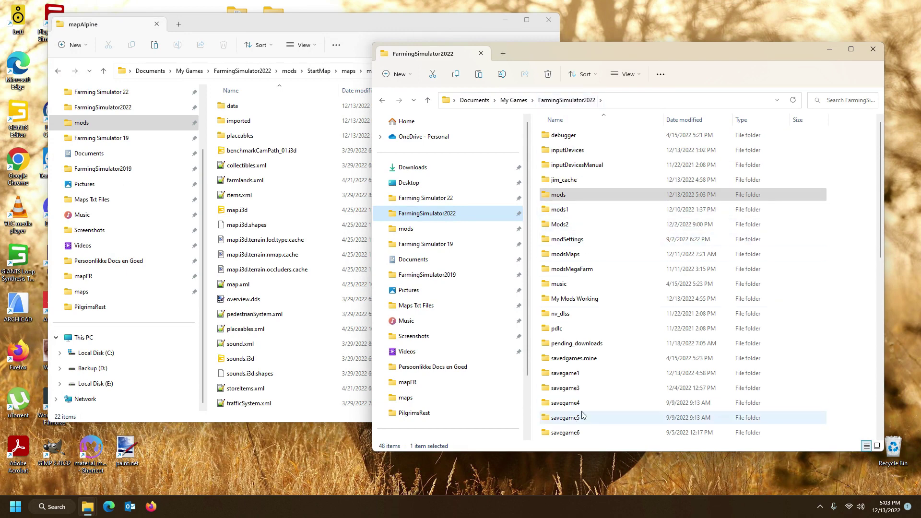
{"action": "scroll", "coordinate": [595, 344], "scroll_direction": "down", "scroll_amount": 2}
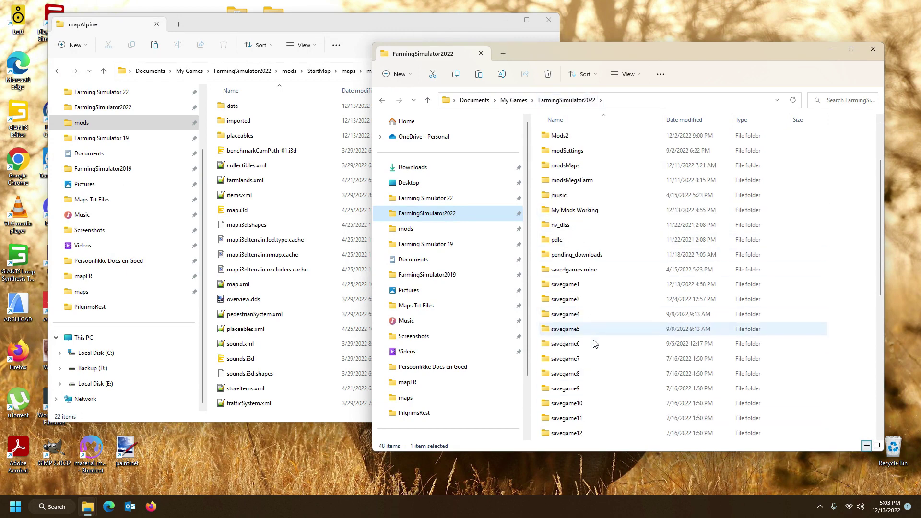
{"action": "double_click", "coordinate": [585, 286]}
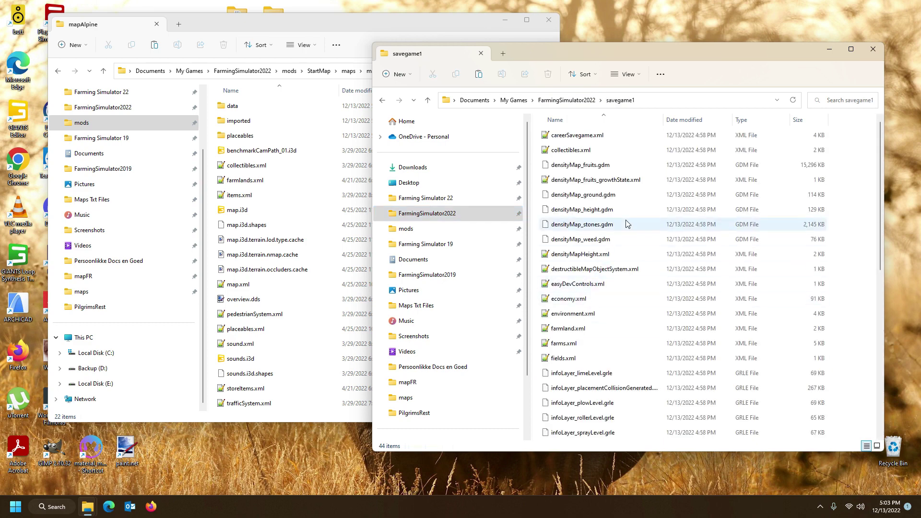
{"action": "left_click_drag", "start_coordinate": [707, 53], "coordinate": [753, 41]}
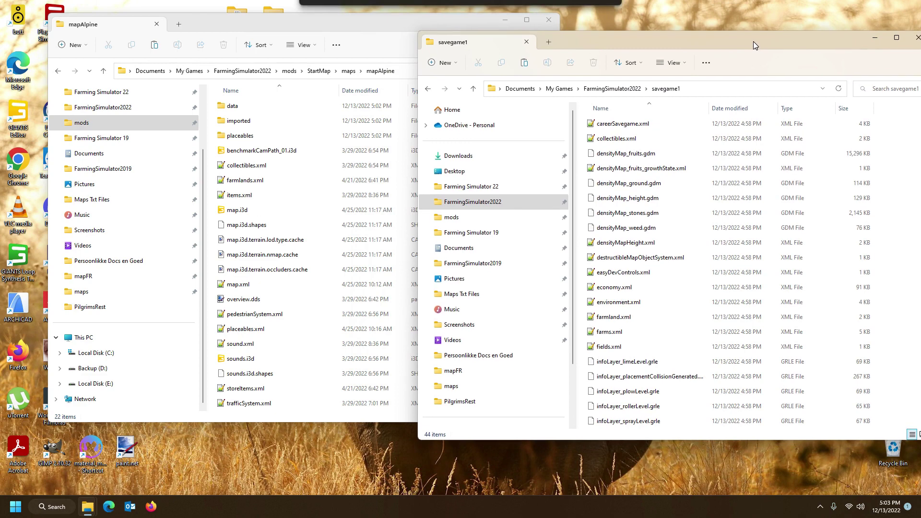
- Copy the fruits, ground, height, stones and weed densityMap .gdm files from savegame1 into mapAlpine's data folder, replacing the existing files
{"action": "left_click", "coordinate": [632, 154]}
{"action": "left_click", "coordinate": [638, 183], "text": "ctrl"}
{"action": "left_click", "coordinate": [644, 197], "text": "ctrl"}
{"action": "left_click", "coordinate": [650, 214], "text": "ctrl"}
{"action": "left_click", "coordinate": [646, 229], "text": "ctrl"}
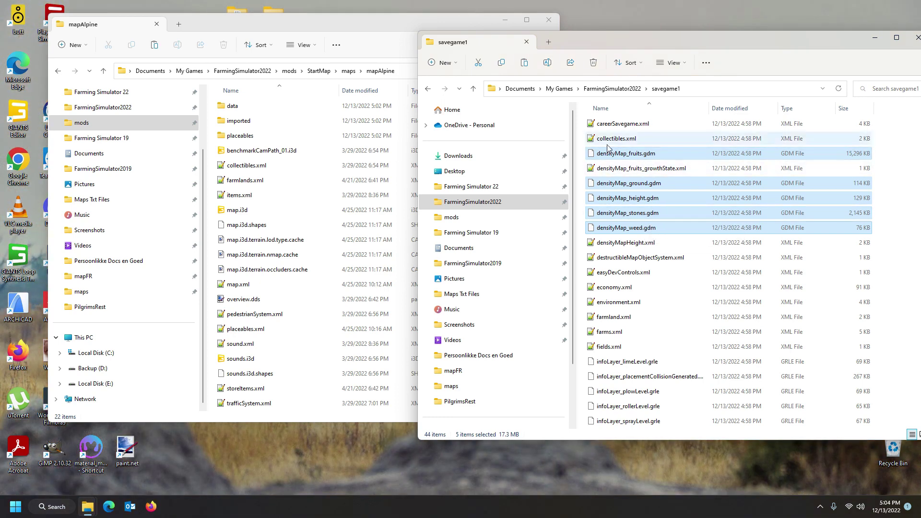
{"action": "left_click_drag", "start_coordinate": [619, 154], "coordinate": [259, 109]}
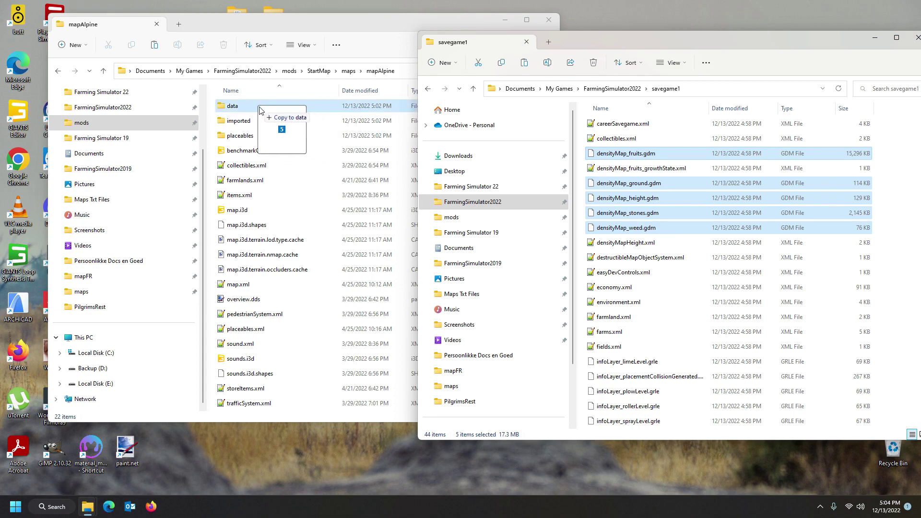
{"action": "left_click_drag", "start_coordinate": [260, 109], "coordinate": [260, 110], "text": "ctrl"}
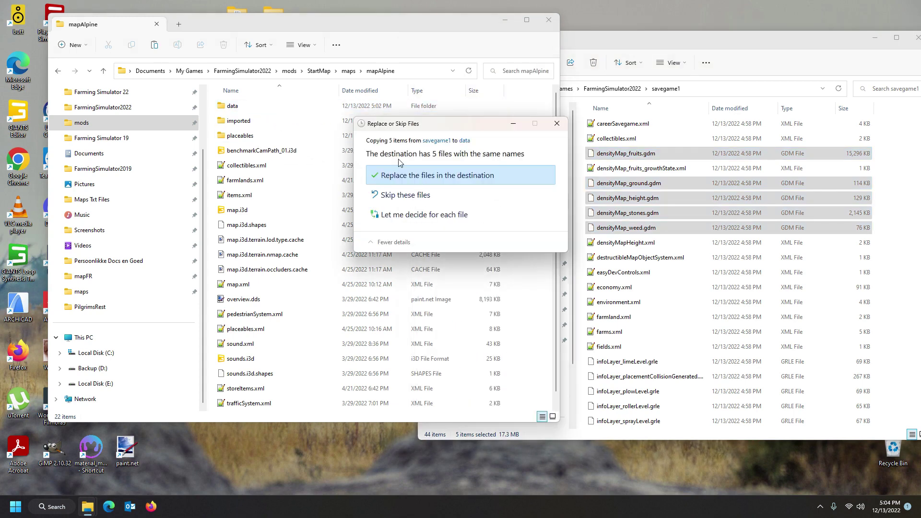
{"action": "left_click", "coordinate": [441, 176]}
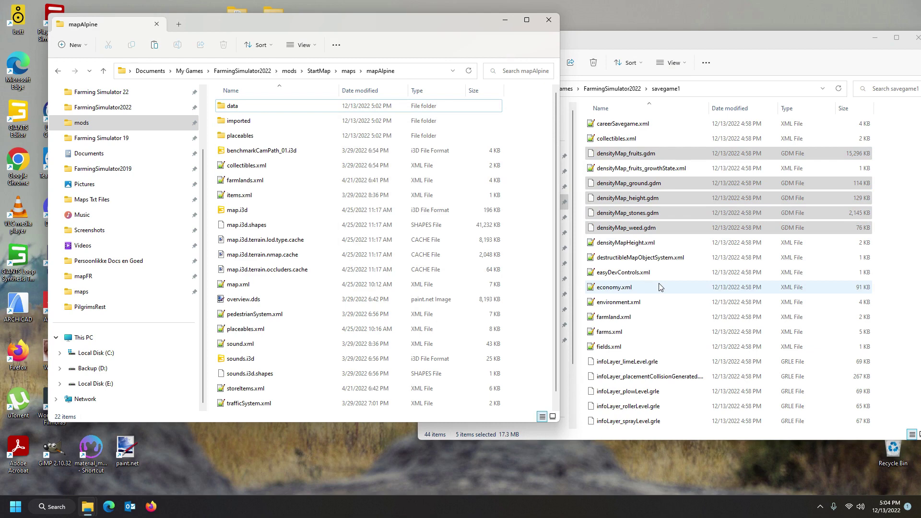
- Copy terrain.heightmap.png from savegame1 into mapAlpine's data folder
{"action": "scroll", "coordinate": [659, 287], "scroll_direction": "down", "scroll_amount": 2}
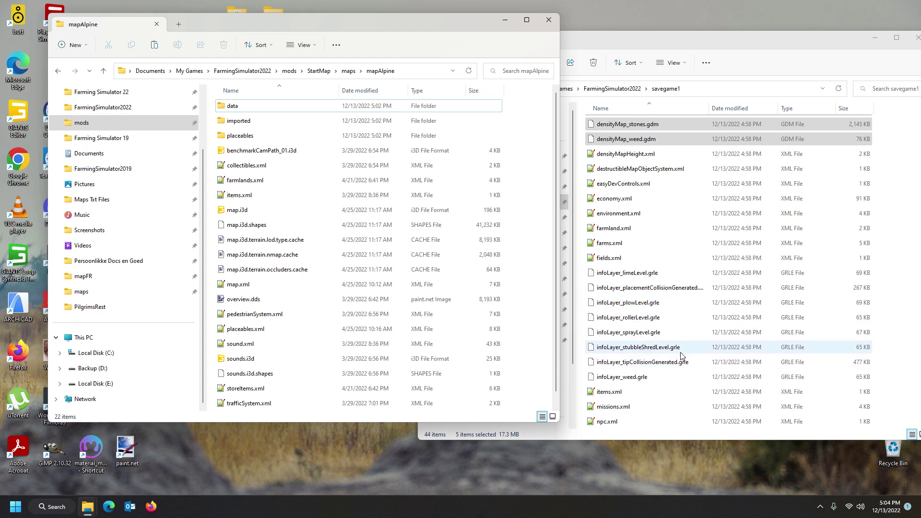
{"action": "scroll", "coordinate": [672, 320], "scroll_direction": "down", "scroll_amount": 1}
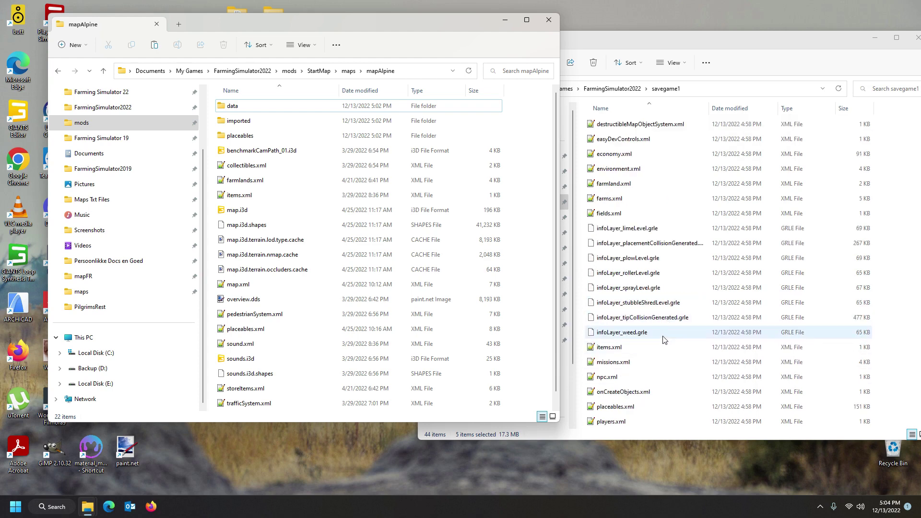
{"action": "scroll", "coordinate": [664, 340], "scroll_direction": "down", "scroll_amount": 2}
{"action": "scroll", "coordinate": [674, 307], "scroll_direction": "down", "scroll_amount": 2}
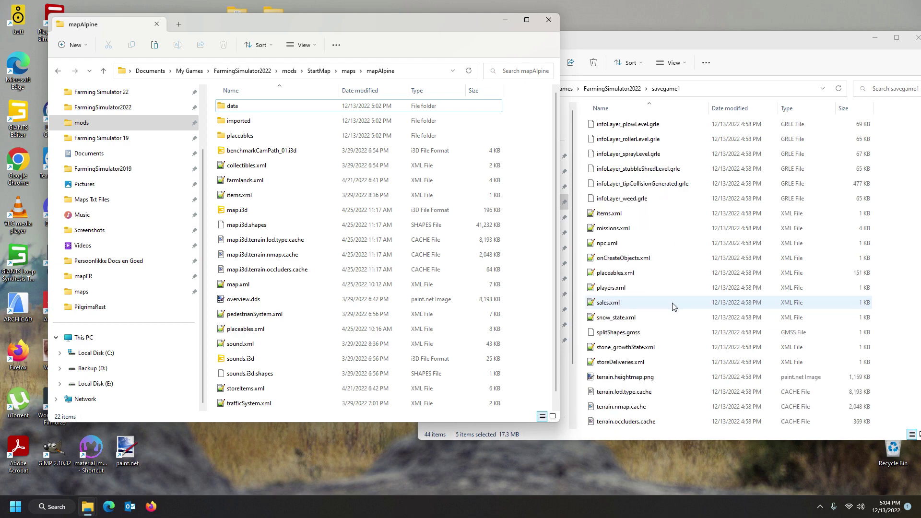
{"action": "left_click", "coordinate": [630, 336]}
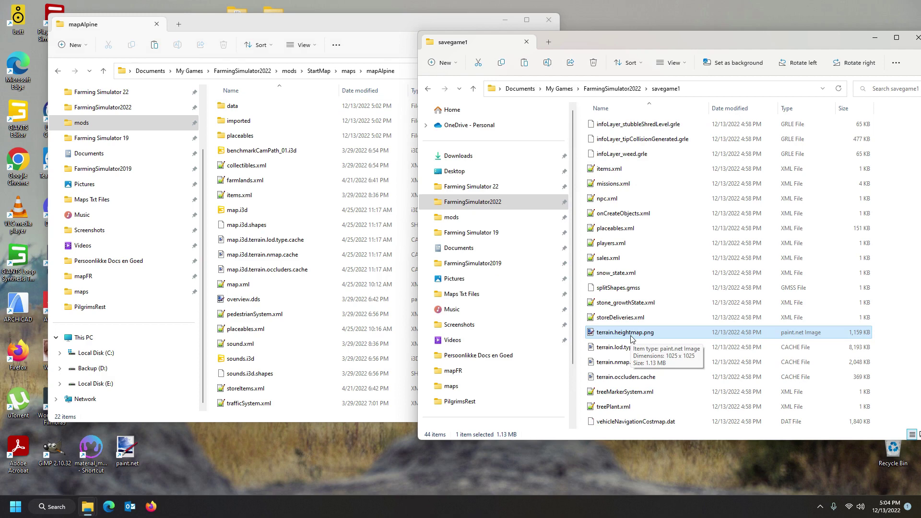
{"action": "left_click_drag", "start_coordinate": [631, 339], "coordinate": [241, 111]}
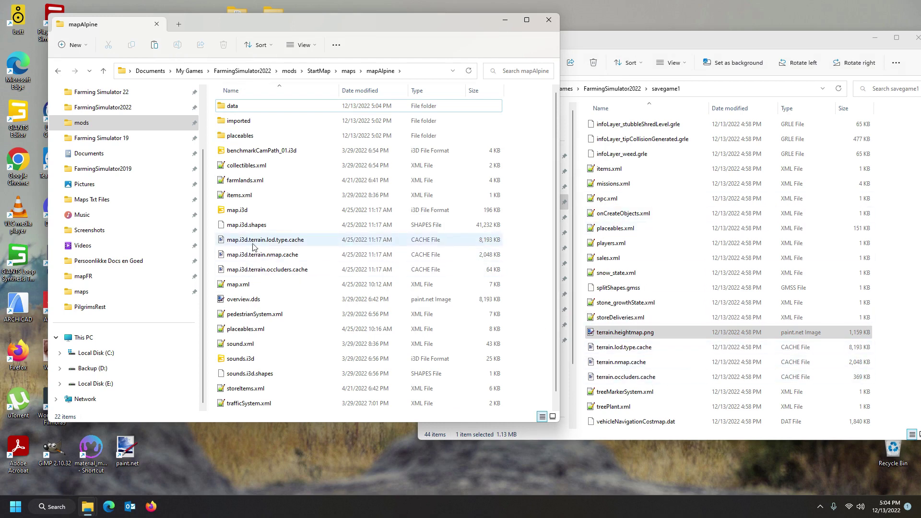
- Copy terrain.lod.type.cache, terrain.nmap.cache and terrain.occluders.cache from savegame1 into the mapAlpine folder
{"action": "left_click", "coordinate": [622, 336]}
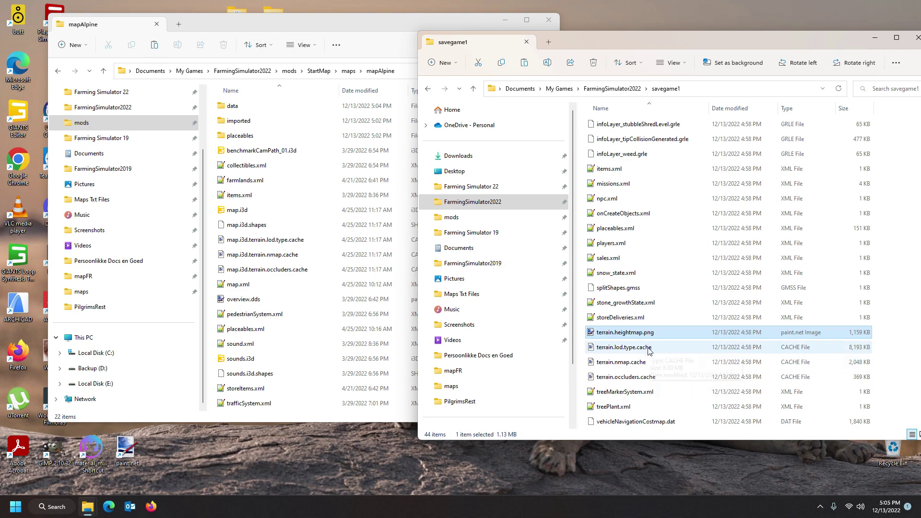
{"action": "key", "text": "Down"}
{"action": "left_click", "coordinate": [632, 379]}
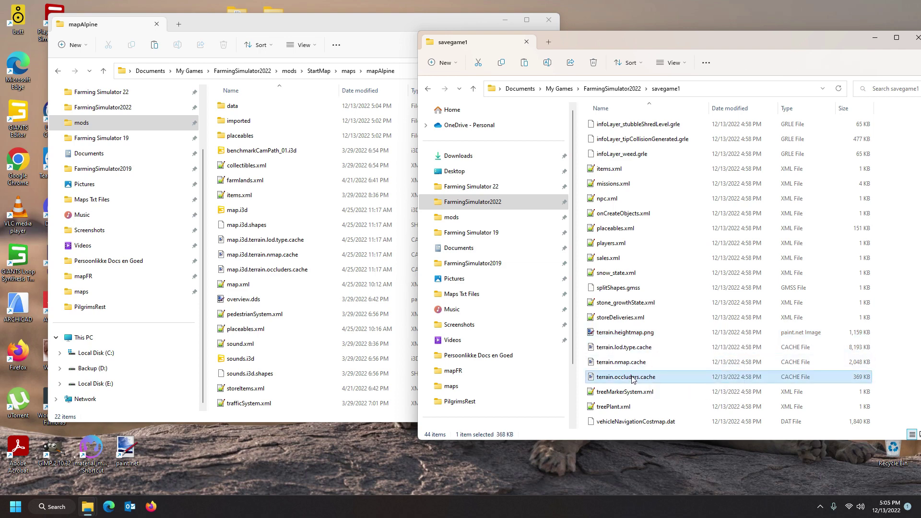
{"action": "scroll", "coordinate": [632, 379], "scroll_direction": "down", "scroll_amount": 1}
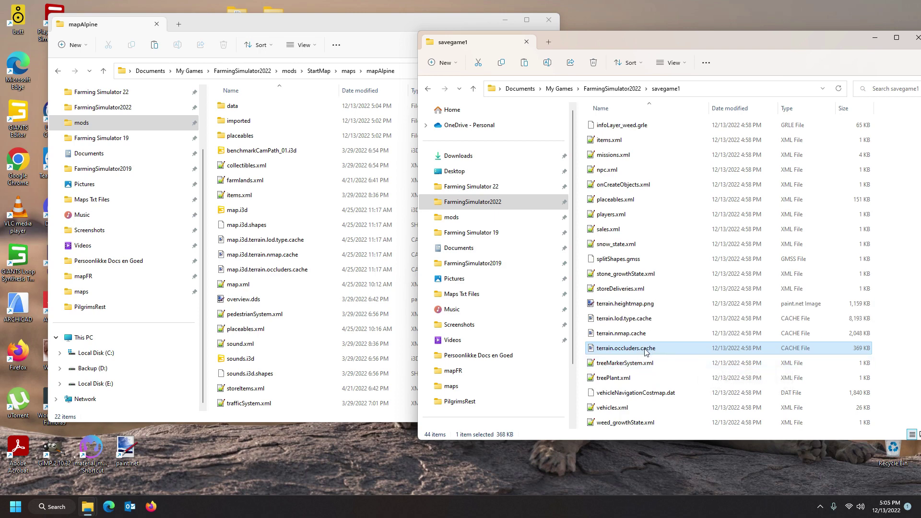
{"action": "left_click", "coordinate": [639, 321], "text": "shift"}
{"action": "left_click_drag", "start_coordinate": [634, 320], "coordinate": [337, 298]}
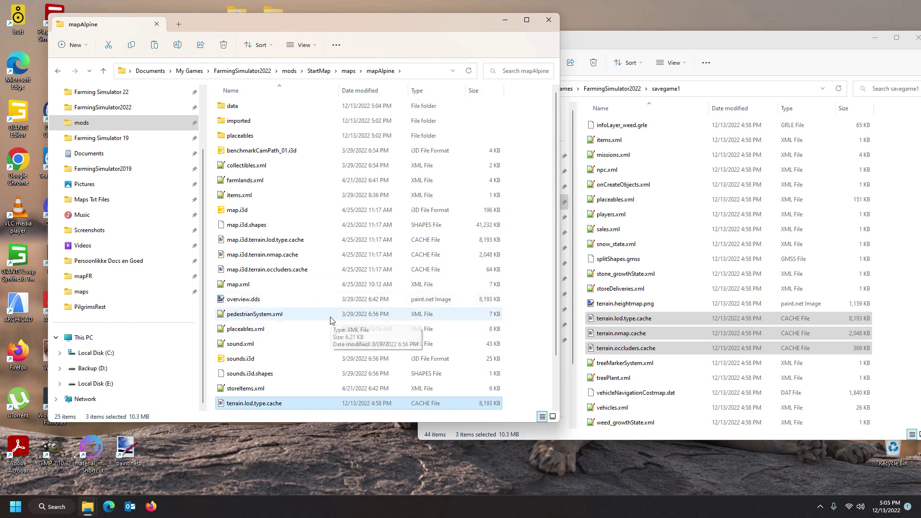
- Copy the full name of the old map.i3d.terrain.lod.type.cache in mapAlpine and delete that file
{"action": "scroll", "coordinate": [339, 320], "scroll_direction": "down", "scroll_amount": 1}
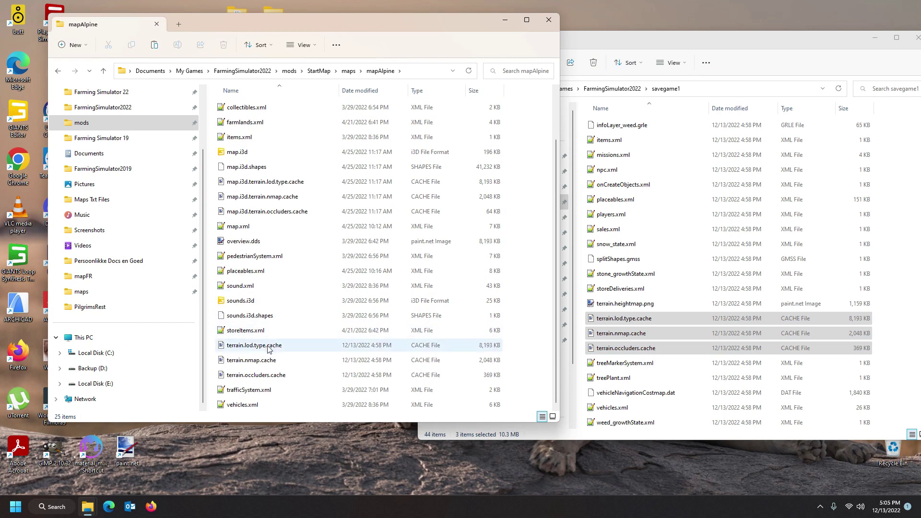
{"action": "left_click", "coordinate": [271, 188]}
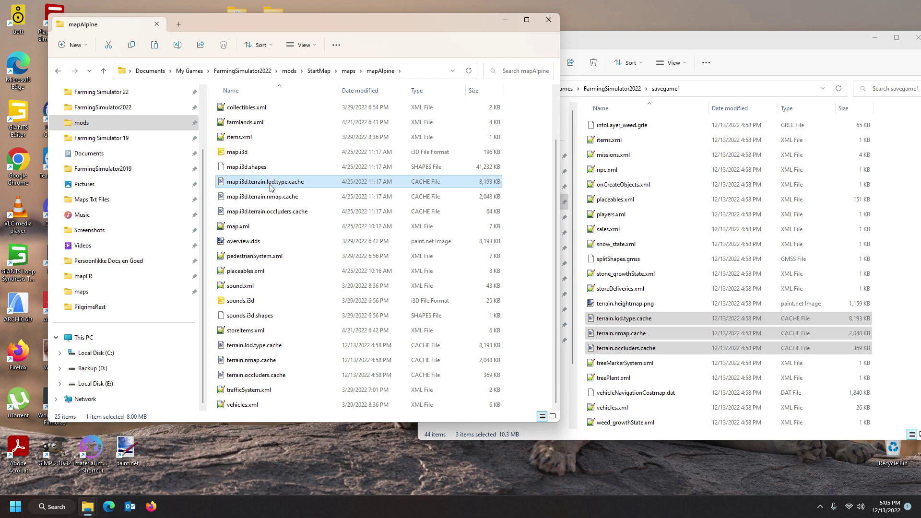
{"action": "left_click", "coordinate": [271, 187]}
{"action": "left_click_drag", "start_coordinate": [309, 183], "coordinate": [226, 182]}
{"action": "key", "text": "ctrl+c"}
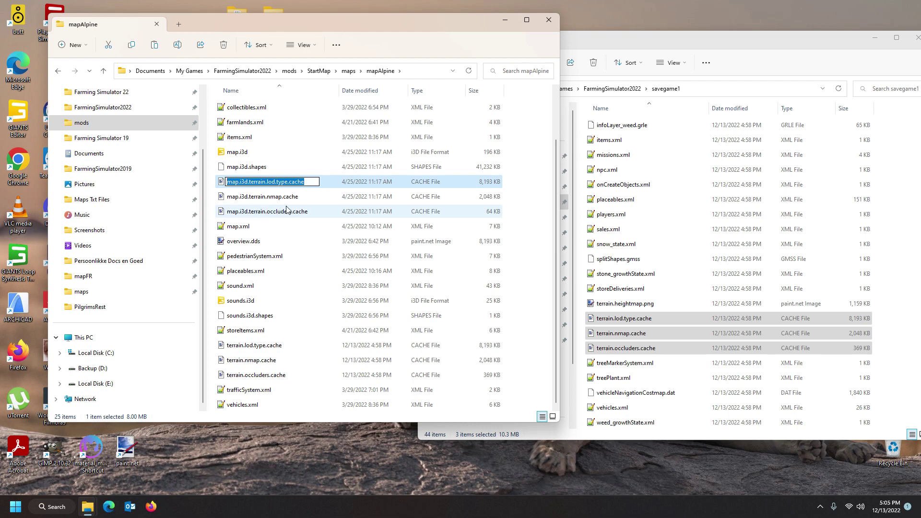
{"action": "left_click", "coordinate": [304, 198]}
{"action": "left_click", "coordinate": [307, 185]}
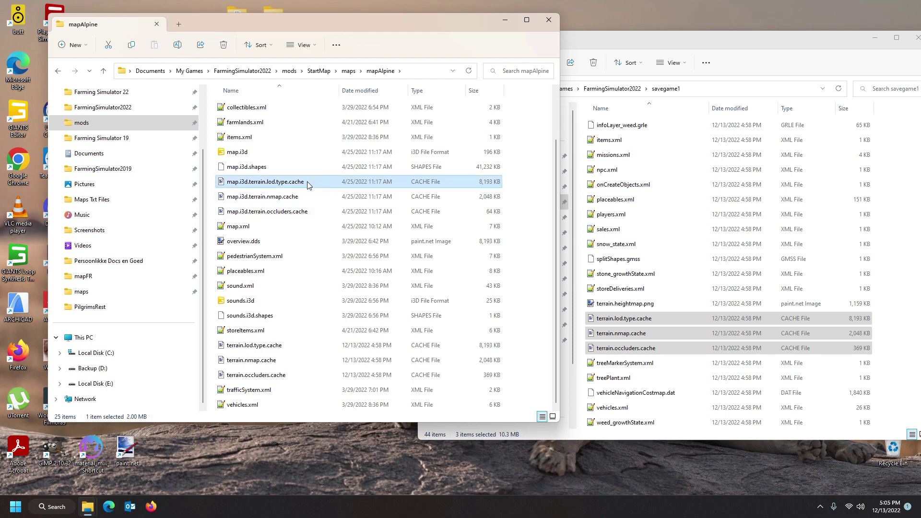
{"action": "key", "text": "Delete"}
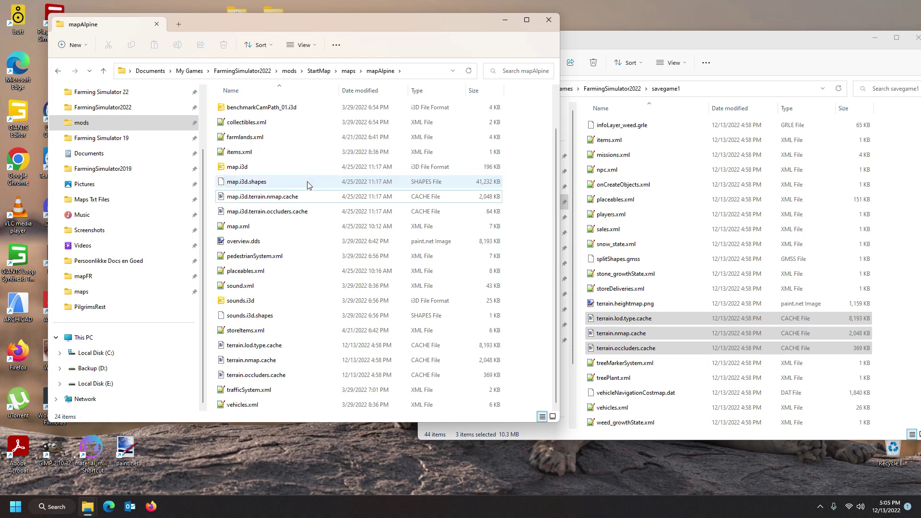
- Rename the copied terrain.lod.type.cache as map.i3d.terrain.lod.type.cache
{"action": "left_click", "coordinate": [279, 349]}
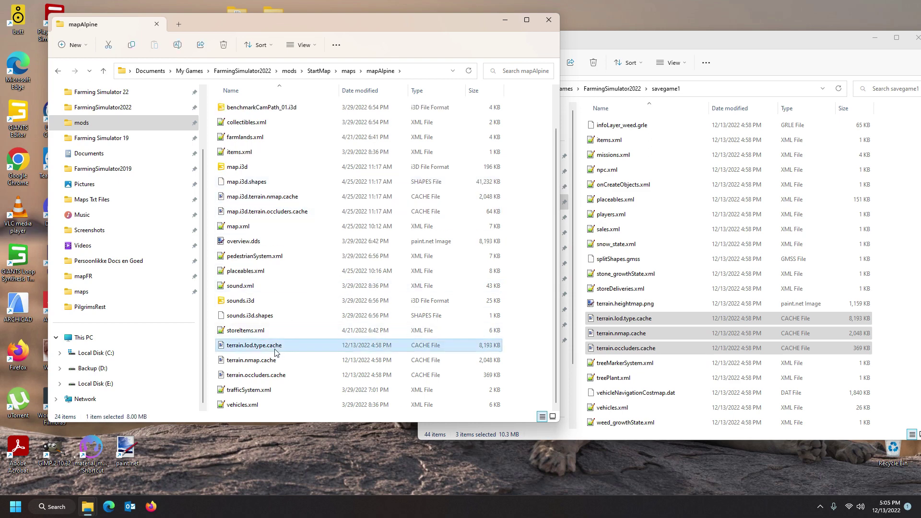
{"action": "key", "text": "F2"}
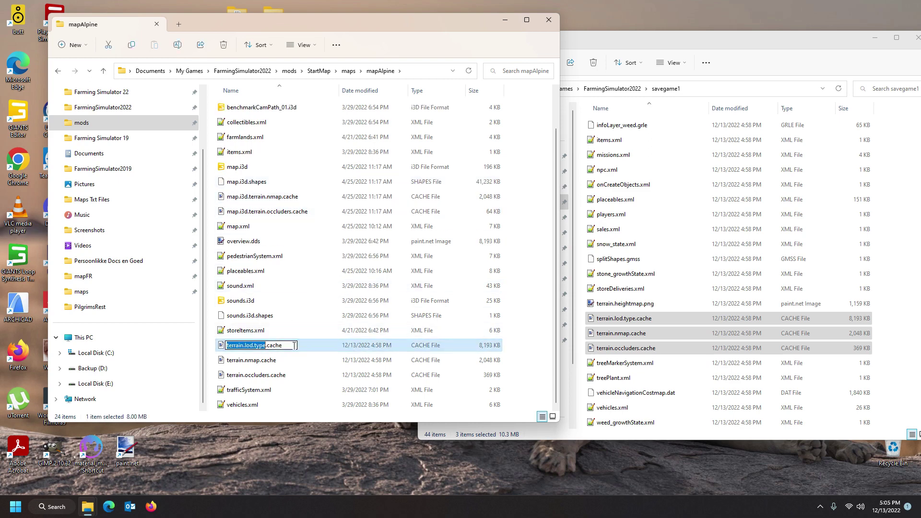
{"action": "key", "text": "ctrl+a"}
{"action": "key", "text": "ctrl+v"}
{"action": "left_click", "coordinate": [286, 361]}
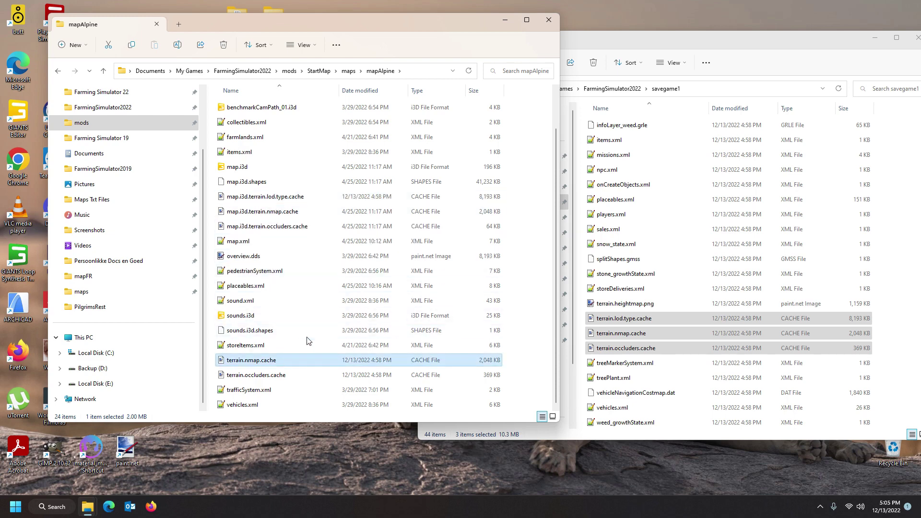
- Copy the full name of the old map.i3d.terrain.nmap.cache in mapAlpine and delete that file
{"action": "left_click", "coordinate": [298, 217]}
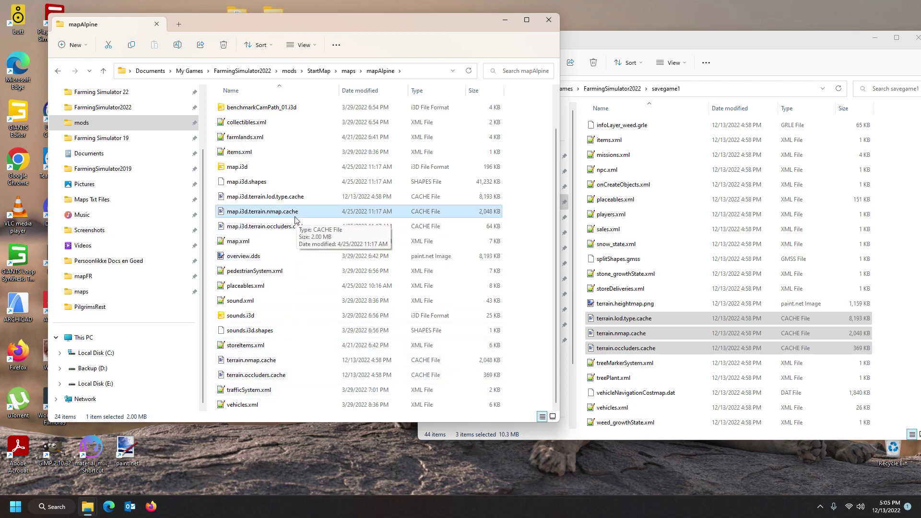
{"action": "left_click", "coordinate": [306, 214]}
{"action": "left_click_drag", "start_coordinate": [307, 213], "coordinate": [223, 217]}
{"action": "key", "text": "ctrl+c"}
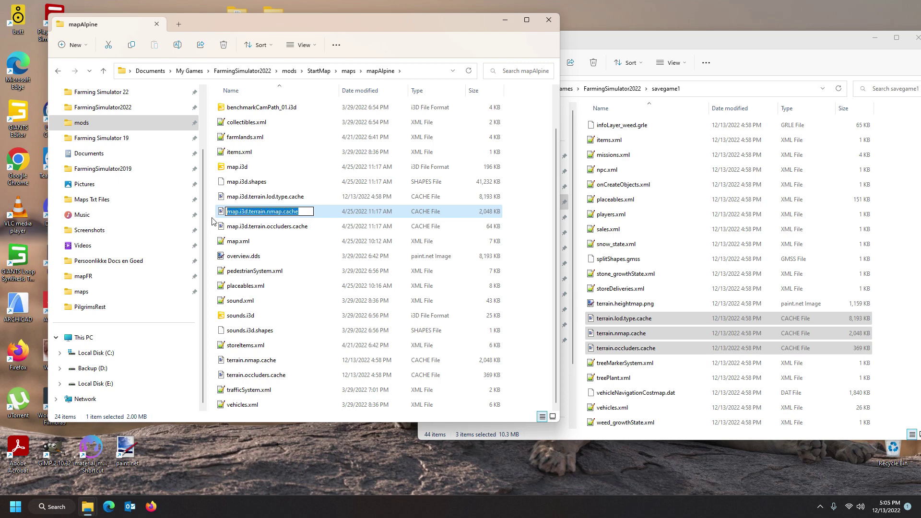
{"action": "key", "text": "Return"}
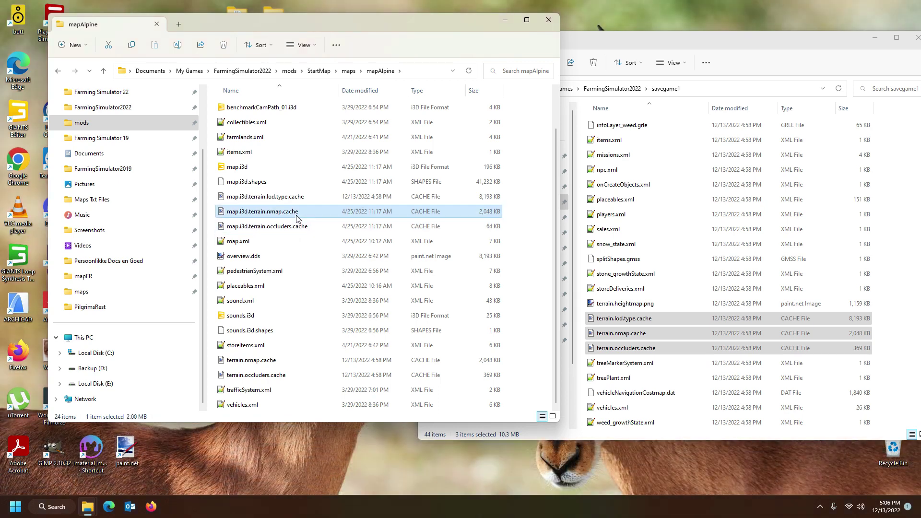
{"action": "key", "text": "Delete"}
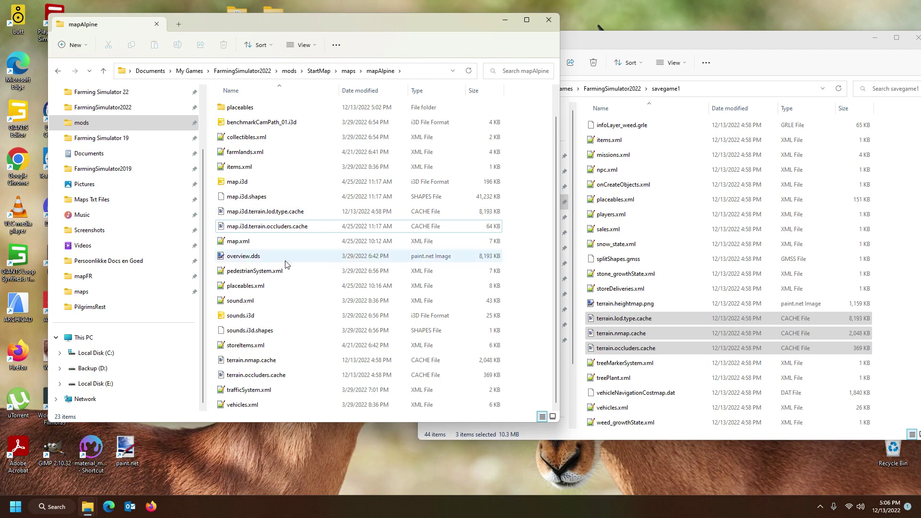
- Rename the copied terrain.nmap.cache as map.i3d.terrain.nmap.cache
{"action": "left_click", "coordinate": [270, 363]}
{"action": "left_click", "coordinate": [286, 362]}
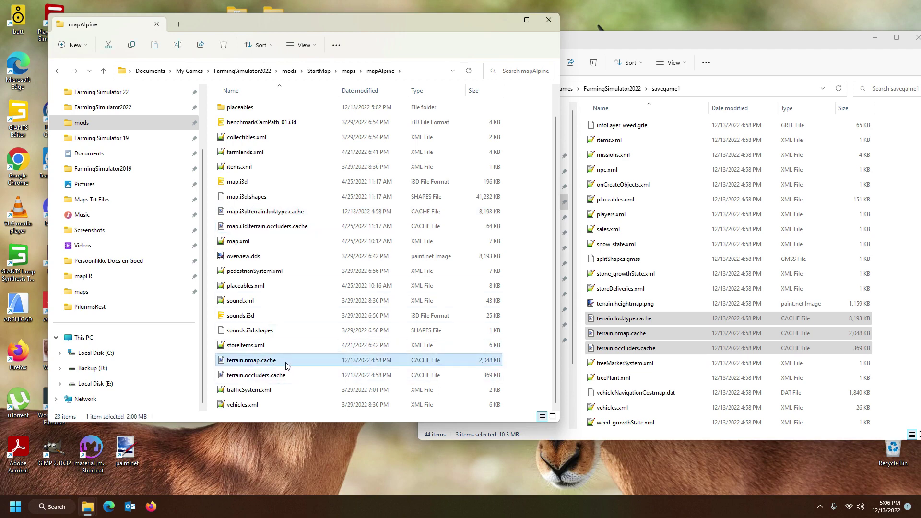
{"action": "key", "text": "ctrl+a"}
{"action": "key", "text": "ctrl+v"}
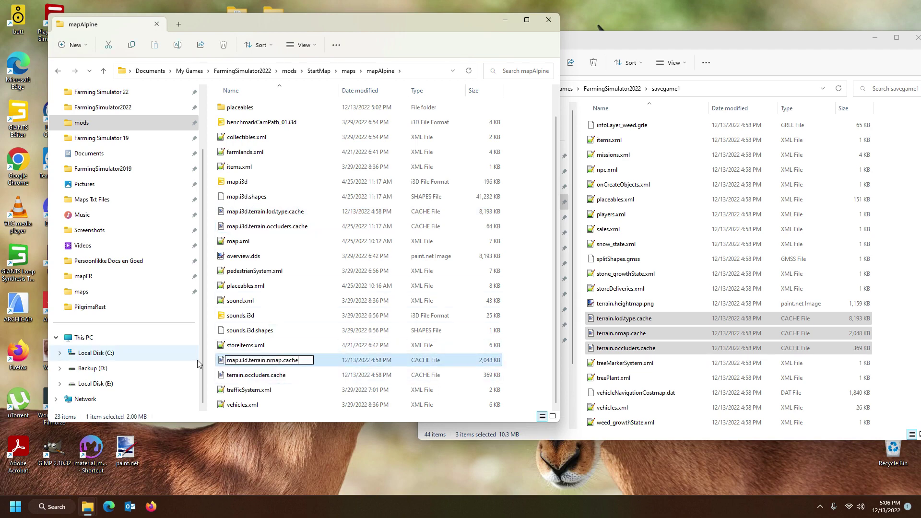
{"action": "left_click", "coordinate": [288, 379]}
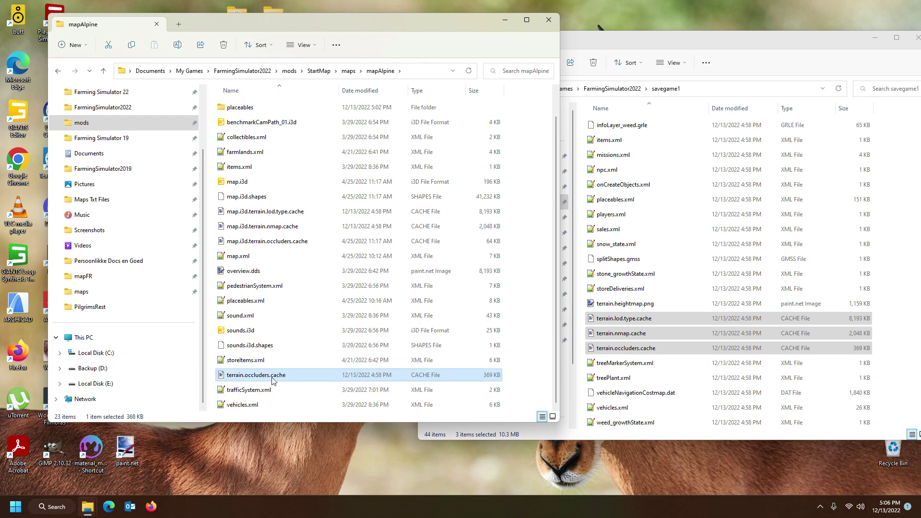
- Copy the full name of the old map.i3d.terrain.occluders.cache in mapAlpine and delete that file
{"action": "left_click", "coordinate": [267, 380]}
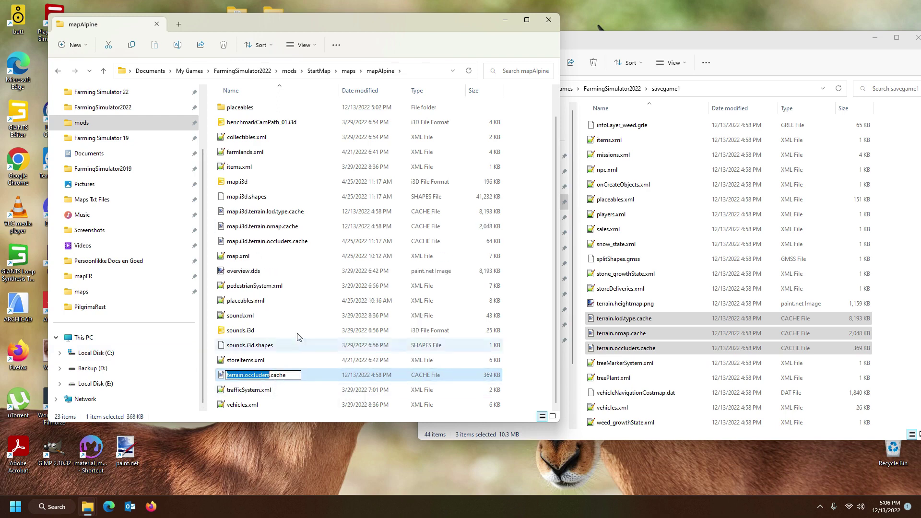
{"action": "left_click", "coordinate": [295, 245]}
{"action": "left_click", "coordinate": [309, 245]}
{"action": "key", "text": "ctrl+a"}
{"action": "key", "text": "ctrl+c"}
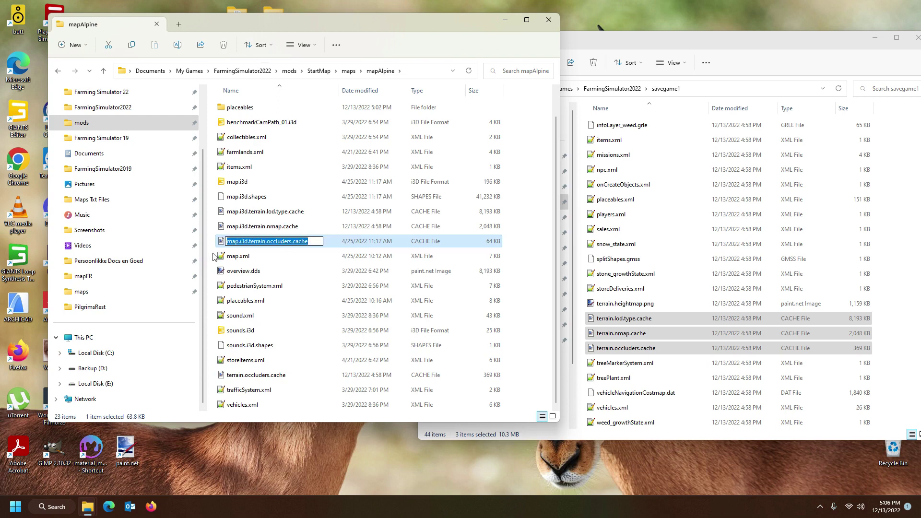
{"action": "key", "text": "Escape"}
{"action": "key", "text": "F2"}
{"action": "key", "text": "Escape"}
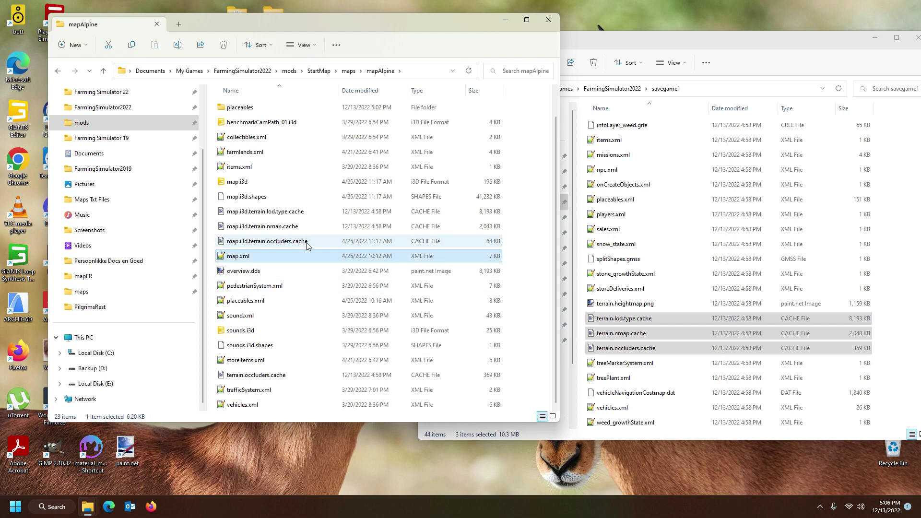
{"action": "key", "text": "Delete"}
- Rename the copied terrain.occluders.cache as map.i3d.terrain.occluders.cache
{"action": "left_click", "coordinate": [282, 377]}
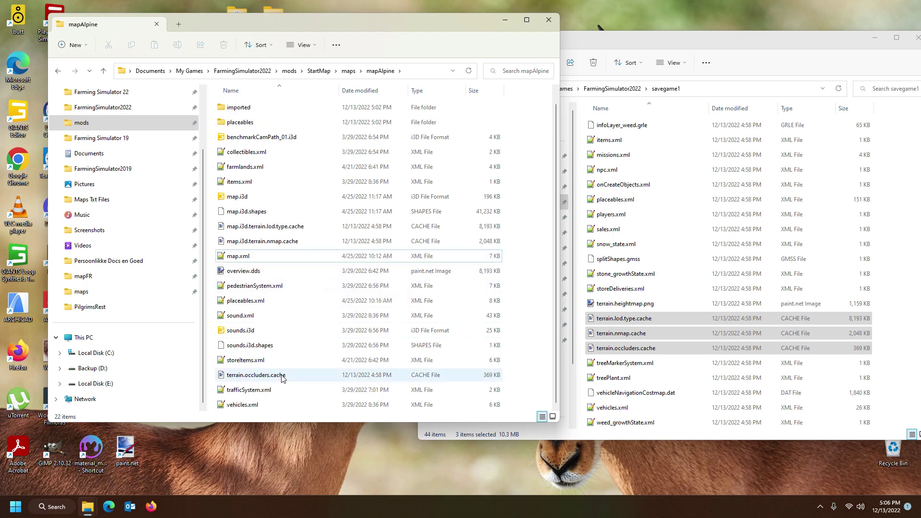
{"action": "key", "text": "F2"}
{"action": "left_click_drag", "start_coordinate": [296, 377], "coordinate": [218, 374]}
{"action": "key", "text": "ctrl+v"}
{"action": "key", "text": "Return"}
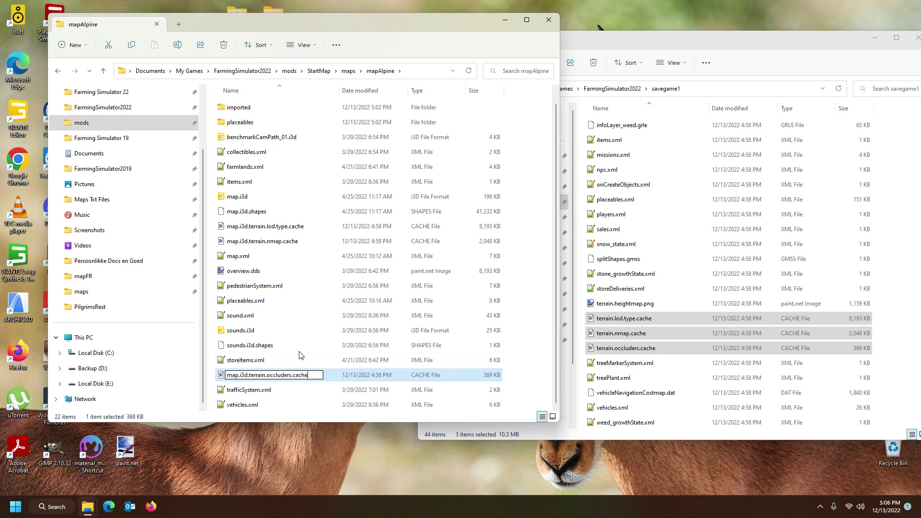
{"action": "left_click", "coordinate": [298, 331]}
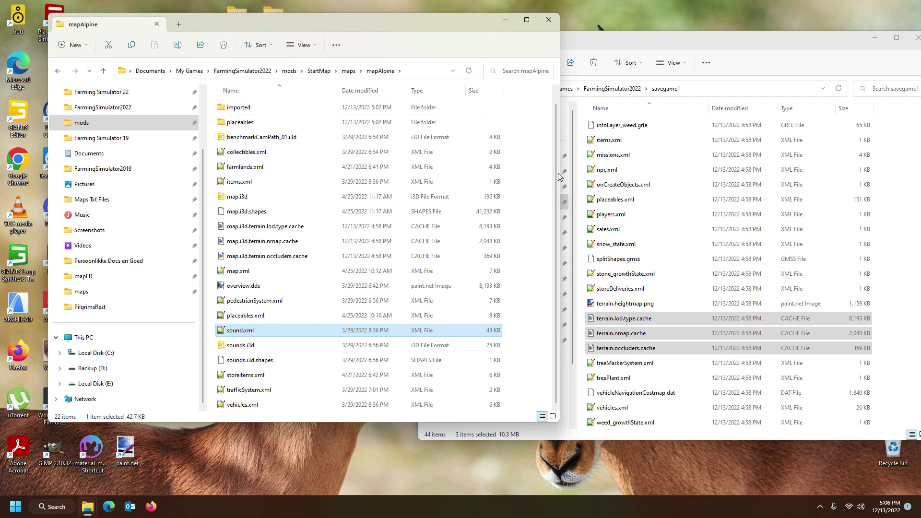
- Open mapAlpine's data folder and delete the old heightmap map_dem.png
{"action": "scroll", "coordinate": [652, 213], "scroll_direction": "up", "scroll_amount": 6}
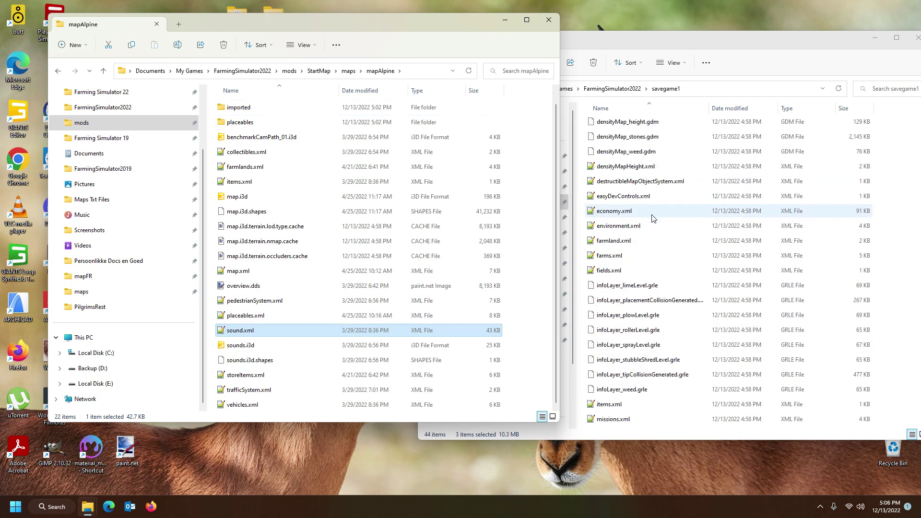
{"action": "scroll", "coordinate": [653, 219], "scroll_direction": "down", "scroll_amount": 2}
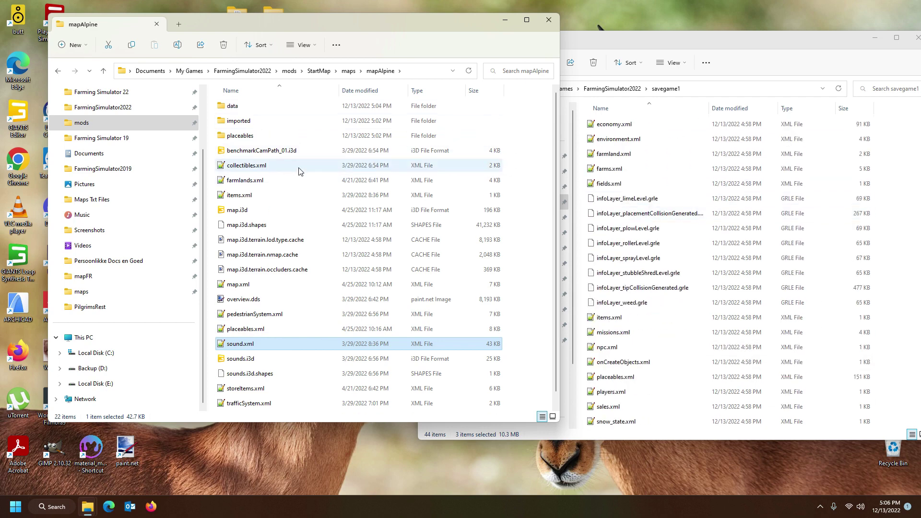
{"action": "double_click", "coordinate": [254, 105]}
{"action": "scroll", "coordinate": [387, 205], "scroll_direction": "down", "scroll_amount": 5}
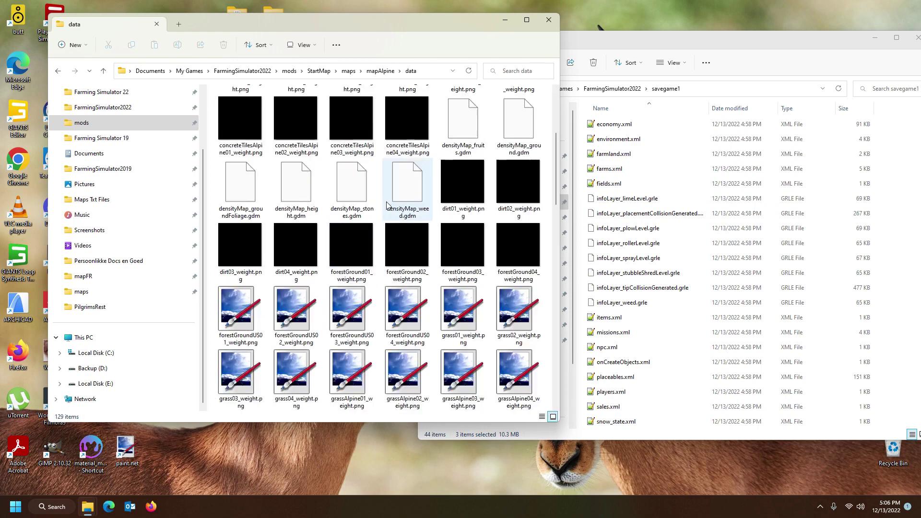
{"action": "scroll", "coordinate": [390, 210], "scroll_direction": "down", "scroll_amount": 10}
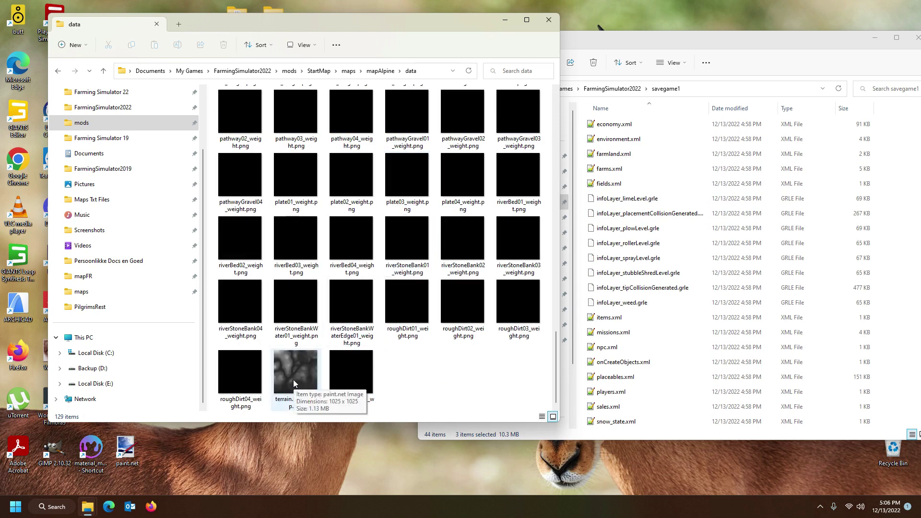
{"action": "scroll", "coordinate": [438, 374], "scroll_direction": "up", "scroll_amount": 10}
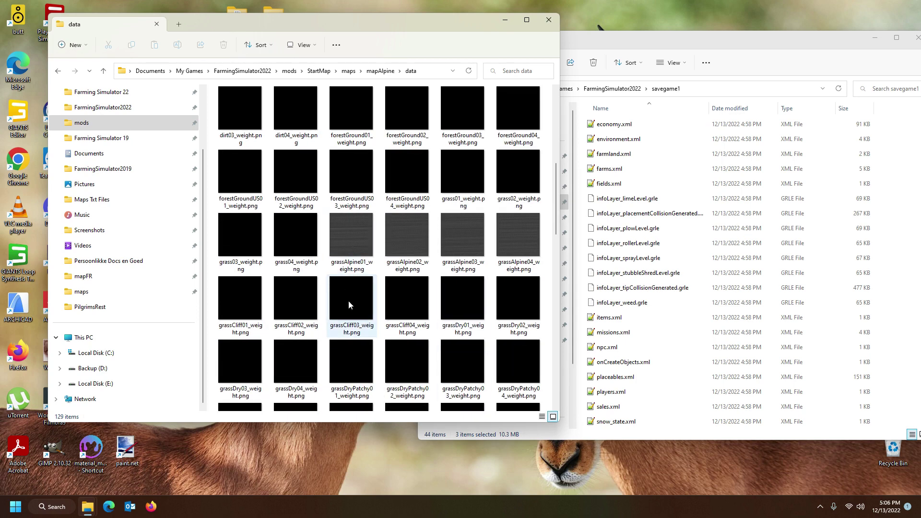
{"action": "scroll", "coordinate": [397, 309], "scroll_direction": "down", "scroll_amount": 5}
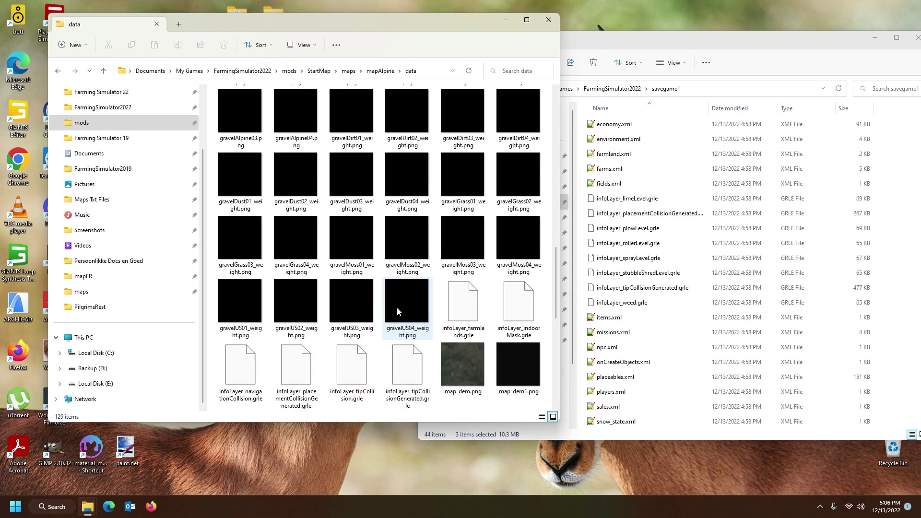
{"action": "left_click", "coordinate": [468, 367]}
{"action": "scroll", "coordinate": [481, 294], "scroll_direction": "down", "scroll_amount": 3}
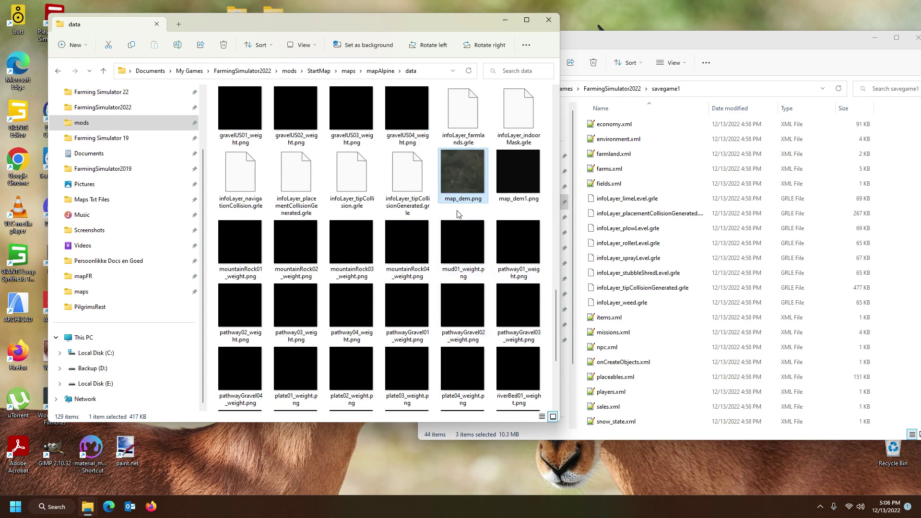
{"action": "left_click", "coordinate": [455, 203]}
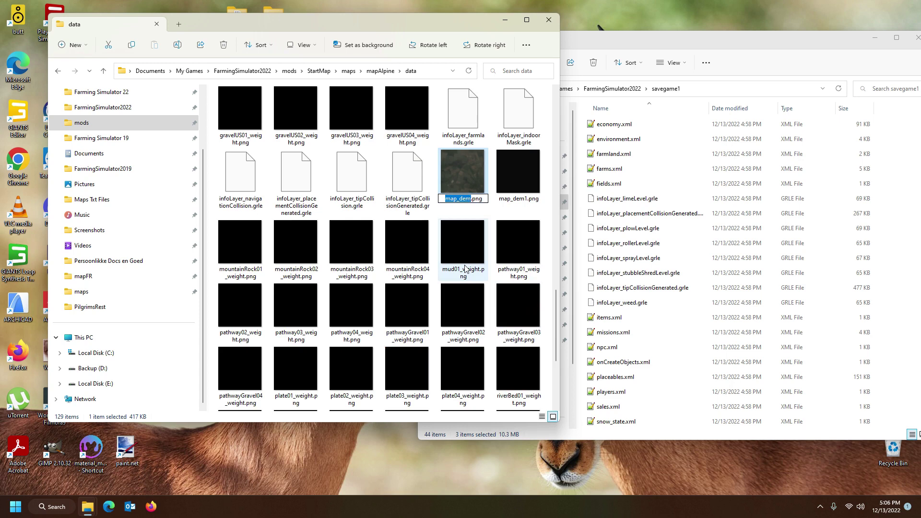
{"action": "left_click", "coordinate": [520, 172]}
{"action": "left_click", "coordinate": [469, 176]}
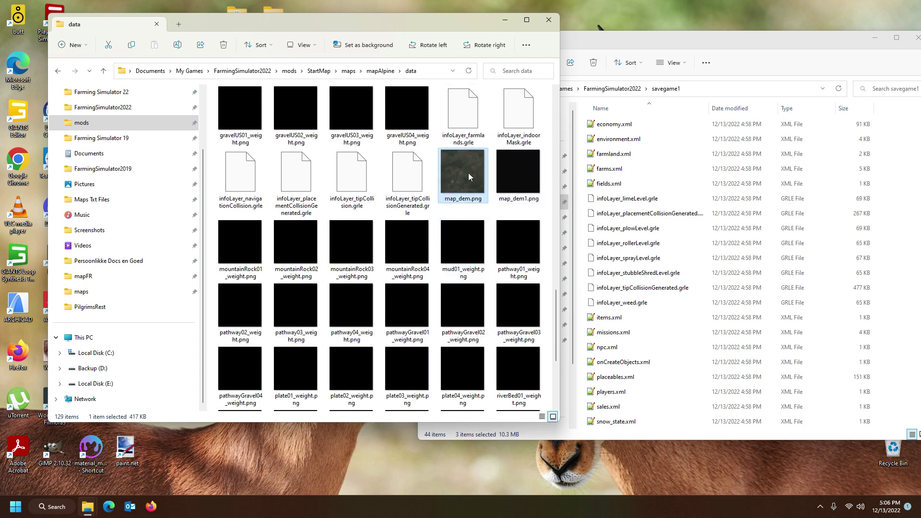
{"action": "key", "text": "Delete"}
- Rename the copied terrain.heightmap.png in the data folder as map_dem.png
{"action": "scroll", "coordinate": [373, 265], "scroll_direction": "down", "scroll_amount": 3}
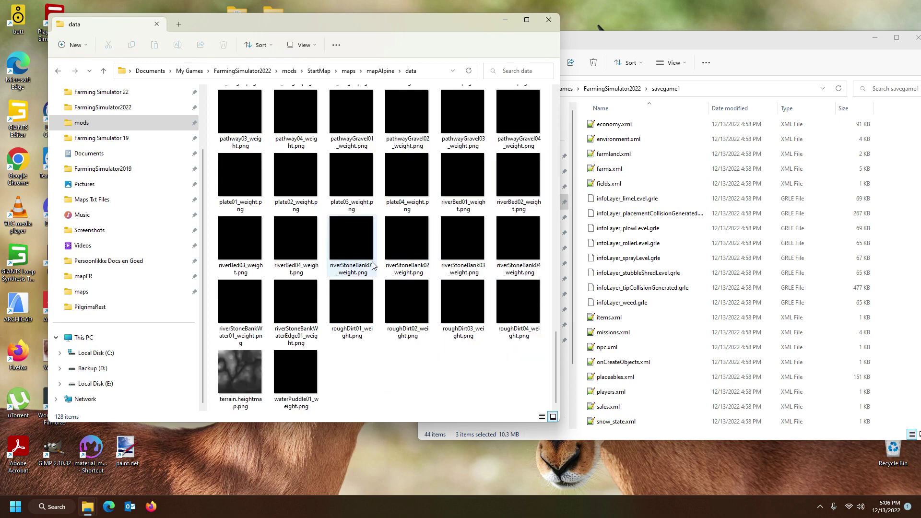
{"action": "left_click", "coordinate": [241, 379]}
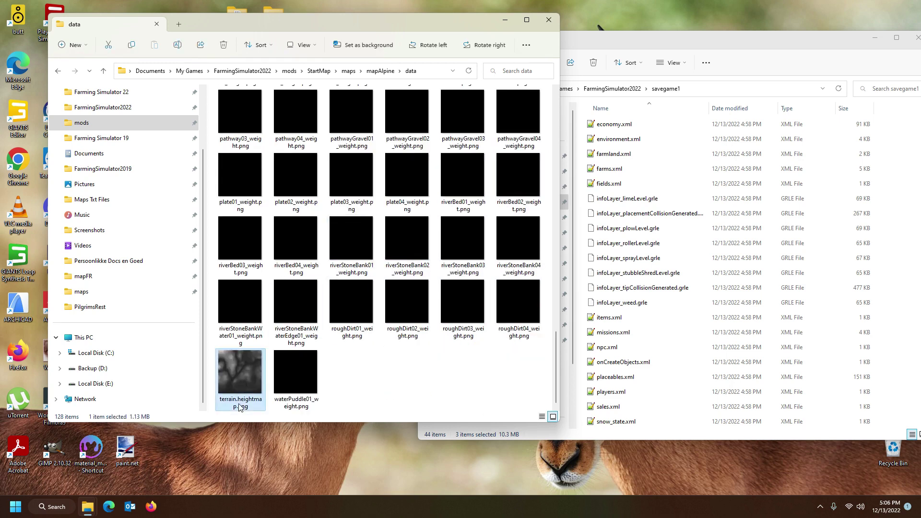
{"action": "key", "text": "F2"}
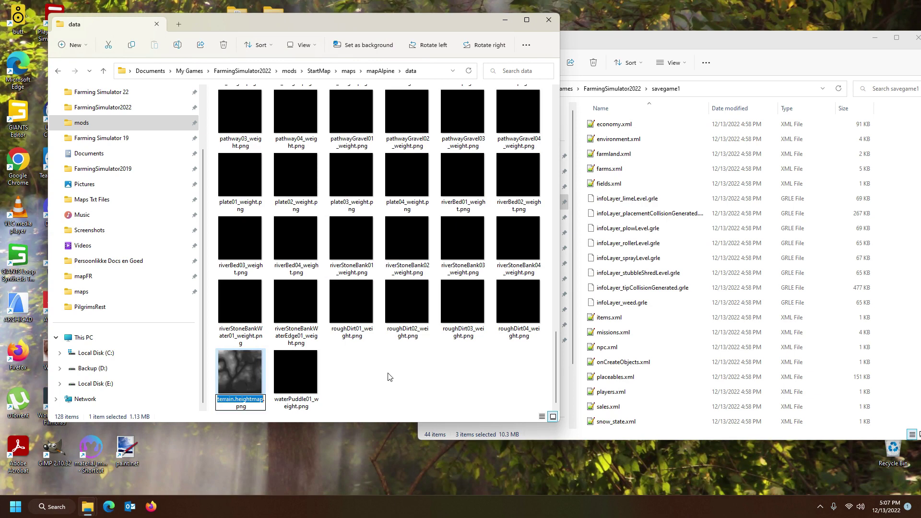
{"action": "type", "text": "map_dem"}
{"action": "key", "text": "Return"}
{"action": "left_click", "coordinate": [390, 377]}
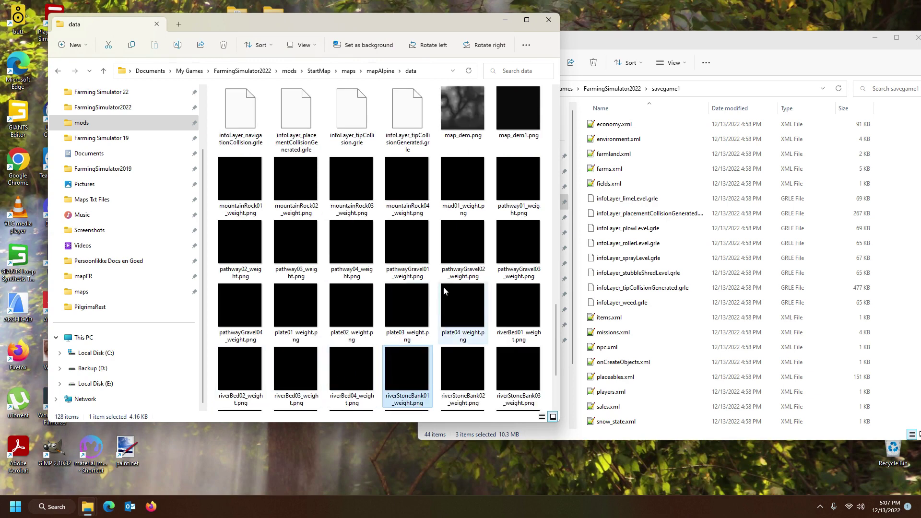
- Review the replaced heightmap and density maps in the data folder against the savegame1 files
{"action": "scroll", "coordinate": [444, 286], "scroll_direction": "up", "scroll_amount": 5}
{"action": "scroll", "coordinate": [444, 287], "scroll_direction": "down", "scroll_amount": 2}
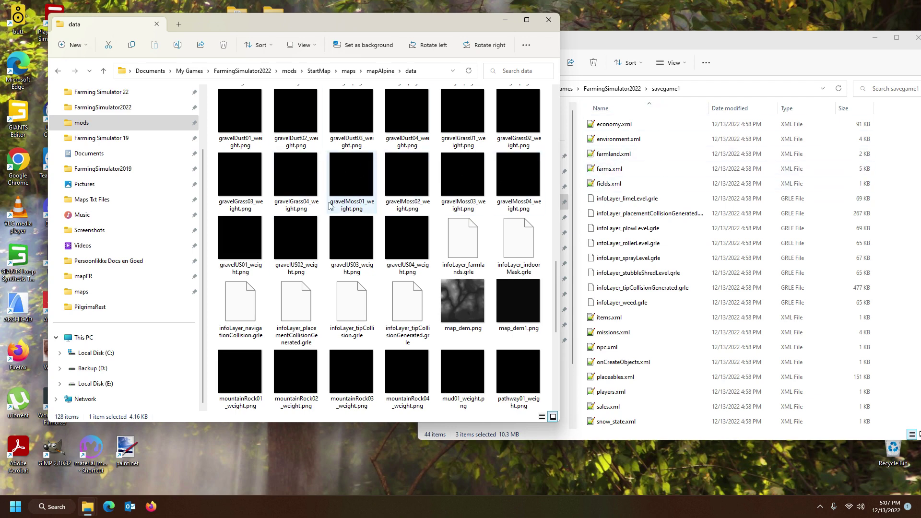
{"action": "scroll", "coordinate": [370, 207], "scroll_direction": "up", "scroll_amount": 5}
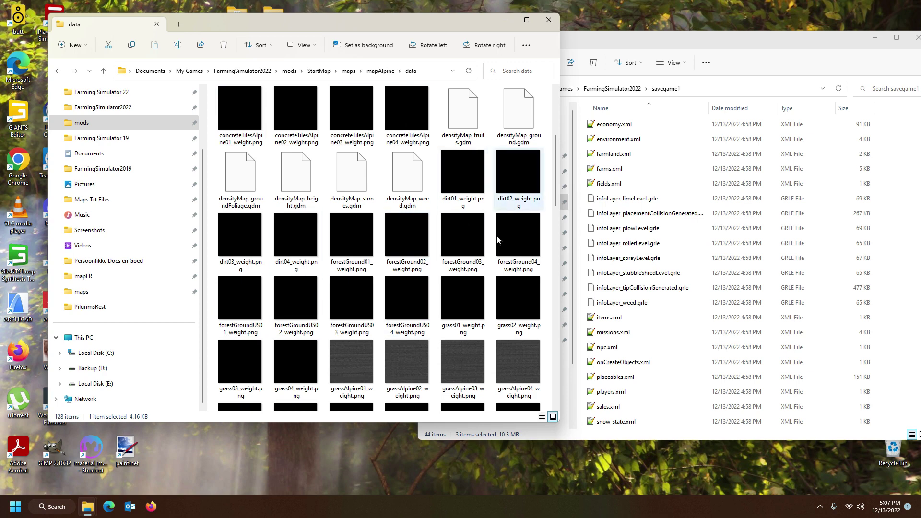
{"action": "scroll", "coordinate": [657, 260], "scroll_direction": "down", "scroll_amount": 1}
{"action": "scroll", "coordinate": [657, 259], "scroll_direction": "down", "scroll_amount": 3}
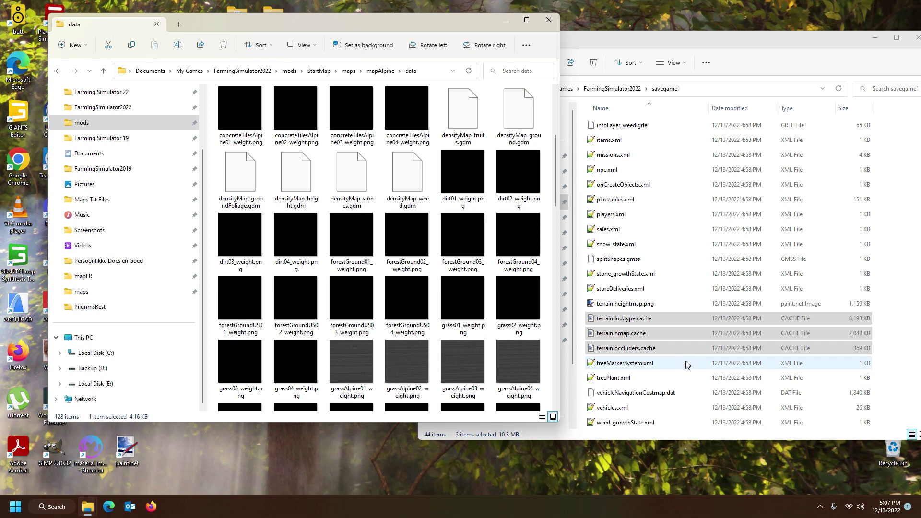
{"action": "scroll", "coordinate": [688, 365], "scroll_direction": "up", "scroll_amount": 5}
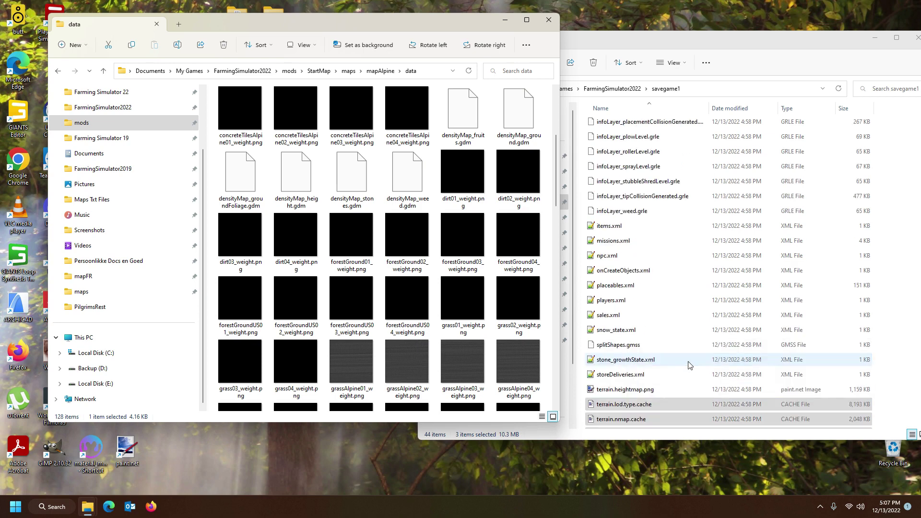
{"action": "scroll", "coordinate": [689, 366], "scroll_direction": "up", "scroll_amount": 3}
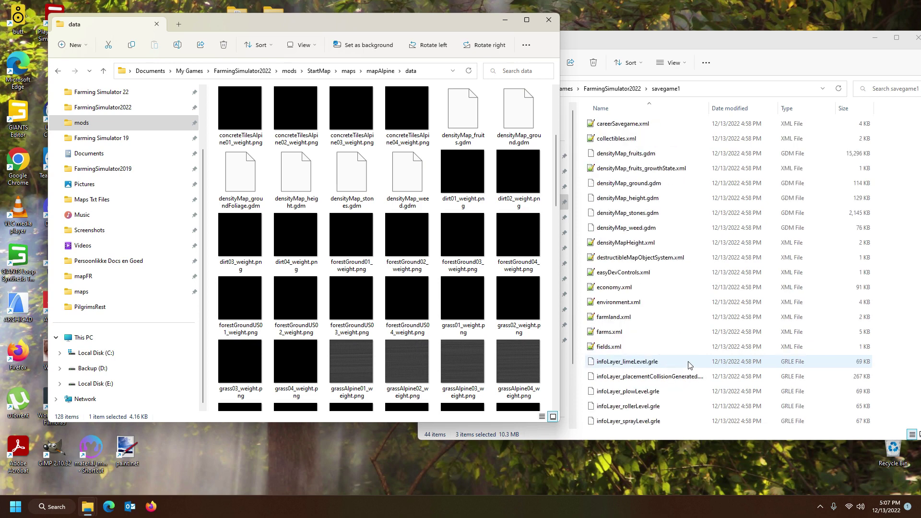
- Return to the mapAlpine folder, review the savegame1 files and open map.i3d in GIANTS Editor
{"action": "left_click", "coordinate": [381, 71]}
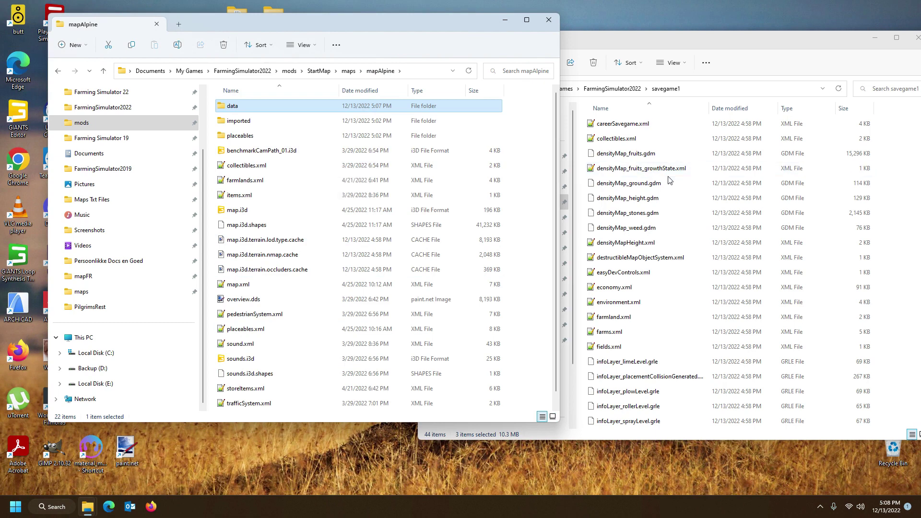
{"action": "scroll", "coordinate": [678, 231], "scroll_direction": "down", "scroll_amount": 1}
{"action": "scroll", "coordinate": [679, 230], "scroll_direction": "down", "scroll_amount": 7}
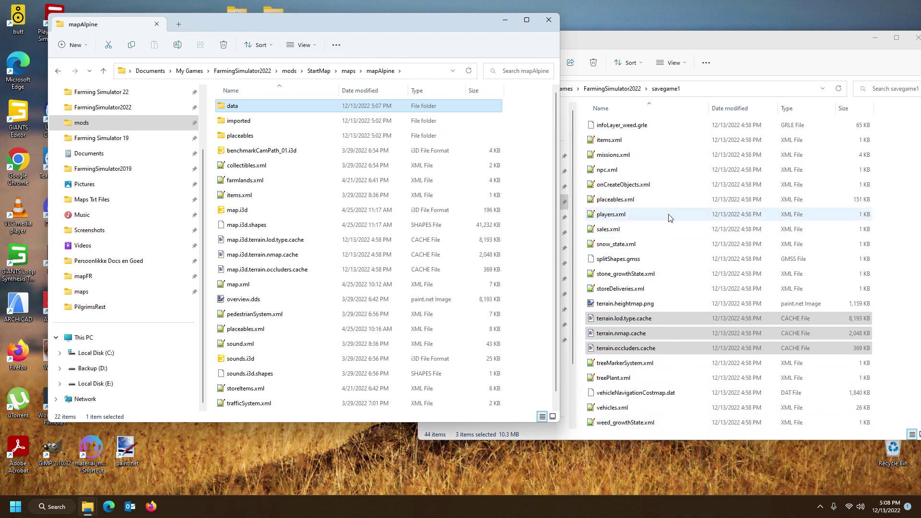
{"action": "scroll", "coordinate": [666, 223], "scroll_direction": "up", "scroll_amount": 2}
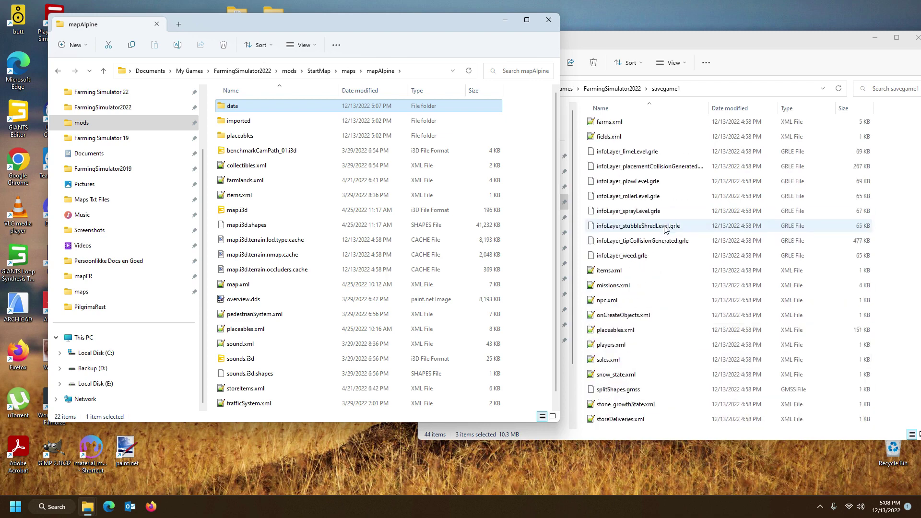
{"action": "scroll", "coordinate": [666, 234], "scroll_direction": "up", "scroll_amount": 1}
{"action": "scroll", "coordinate": [666, 234], "scroll_direction": "up", "scroll_amount": 5}
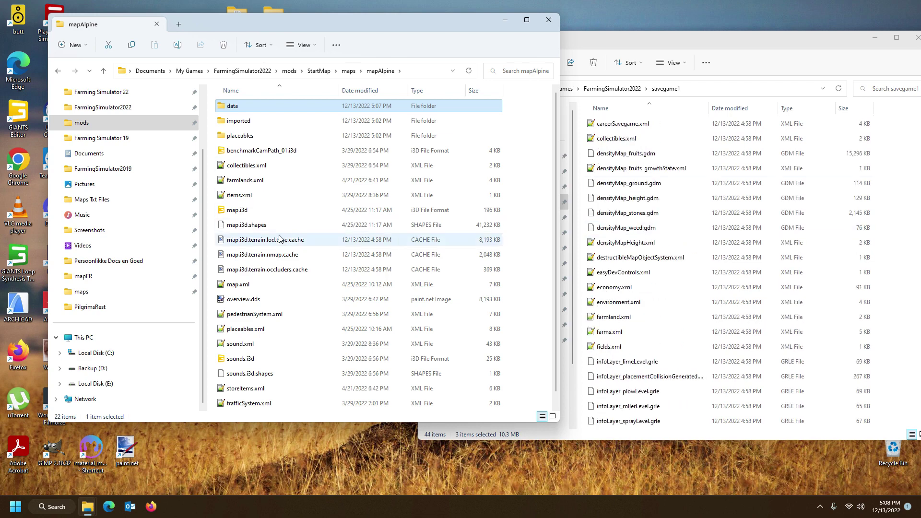
{"action": "double_click", "coordinate": [250, 211]}
{"action": "left_click", "coordinate": [438, 311]}
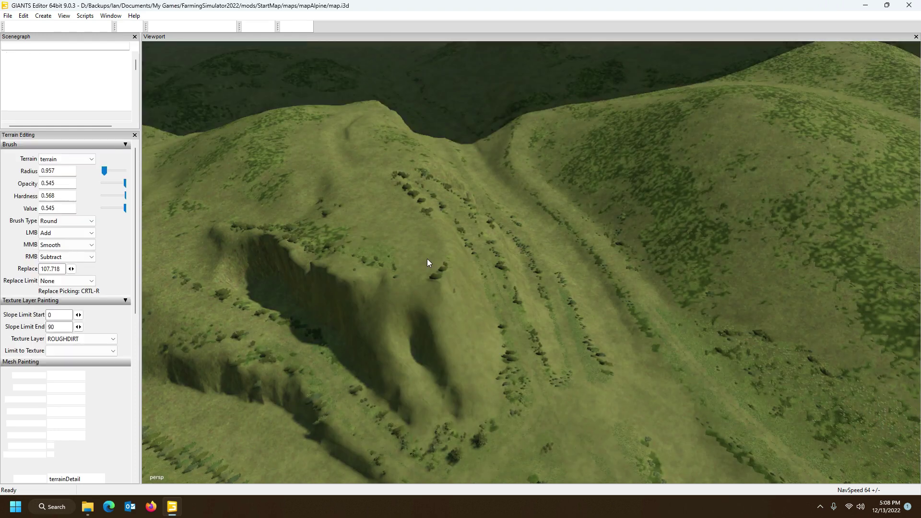
- Inspect the imported terrain in the viewport and the fields group under gameplay in the scenegraph
{"action": "right_click_drag", "start_coordinate": [443, 252], "coordinate": [336, 249]}
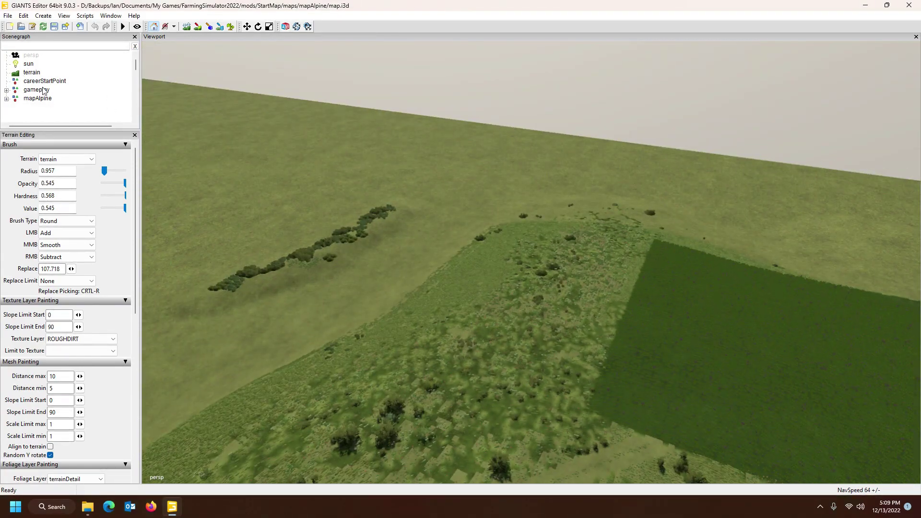
{"action": "left_click", "coordinate": [6, 91]}
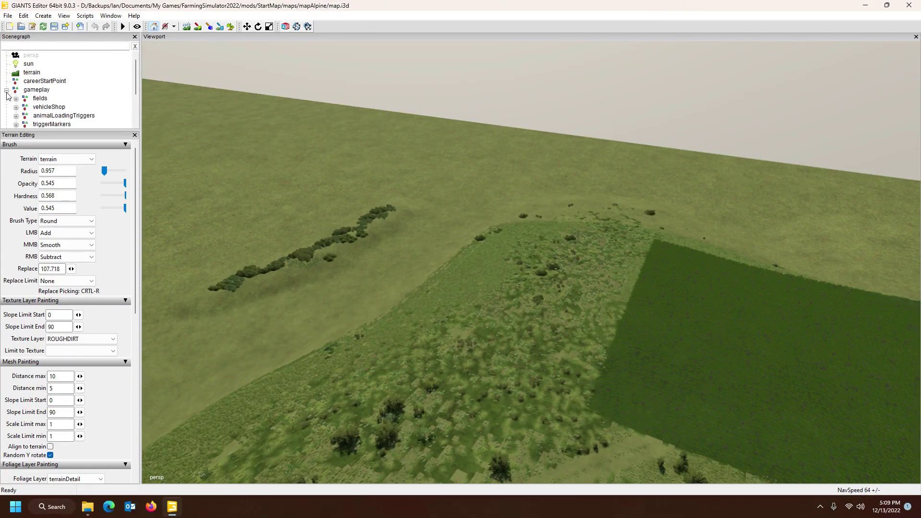
{"action": "scroll", "coordinate": [39, 80], "scroll_direction": "down", "scroll_amount": 1}
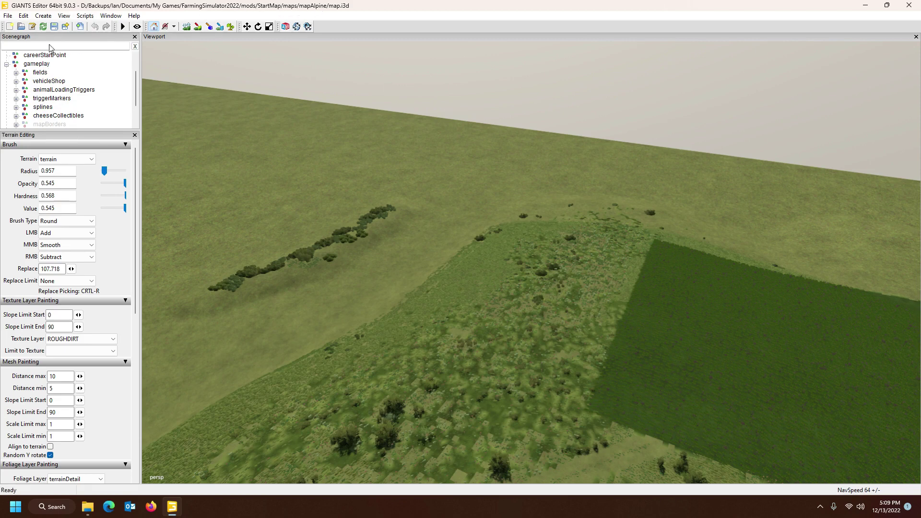
{"action": "left_click", "coordinate": [16, 72]}
{"action": "left_click", "coordinate": [26, 81]}
{"action": "mouse_move", "coordinate": [273, 159]}
{"action": "right_mouse_down"}
{"action": "mouse_move", "coordinate": [364, 168]}
{"action": "mouse_move", "coordinate": [201, 139]}
{"action": "mouse_move", "coordinate": [469, 226]}
{"action": "mouse_move", "coordinate": [369, 262]}
{"action": "mouse_move", "coordinate": [373, 208]}
{"action": "mouse_move", "coordinate": [359, 227]}
{"action": "mouse_move", "coordinate": [378, 194]}
{"action": "mouse_move", "coordinate": [363, 210]}
{"action": "mouse_move", "coordinate": [267, 243]}
{"action": "mouse_move", "coordinate": [300, 244]}
{"action": "mouse_move", "coordinate": [364, 216]}
{"action": "mouse_move", "coordinate": [336, 236]}
{"action": "mouse_move", "coordinate": [387, 197]}
{"action": "mouse_move", "coordinate": [468, 210]}
{"action": "mouse_move", "coordinate": [594, 201]}
{"action": "mouse_move", "coordinate": [561, 221]}
{"action": "mouse_move", "coordinate": [695, 185]}
{"action": "mouse_move", "coordinate": [699, 203]}
{"action": "mouse_move", "coordinate": [740, 240]}
{"action": "mouse_move", "coordinate": [782, 253]}
{"action": "mouse_move", "coordinate": [531, 254]}
{"action": "mouse_move", "coordinate": [606, 281]}
{"action": "mouse_move", "coordinate": [594, 251]}
{"action": "mouse_move", "coordinate": [574, 254]}
{"action": "mouse_move", "coordinate": [565, 238]}
{"action": "mouse_move", "coordinate": [632, 249]}
{"action": "mouse_move", "coordinate": [656, 268]}
{"action": "right_mouse_up"}
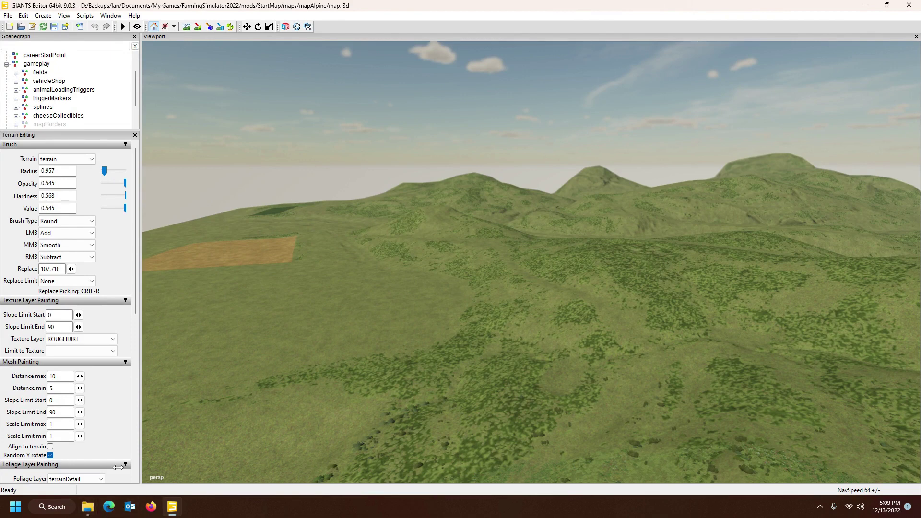
- Switch to File Explorer, look through the My Mods Working folder under FarmingSimulator2022, and return to GIANTS Editor
{"action": "left_click", "coordinate": [91, 511]}
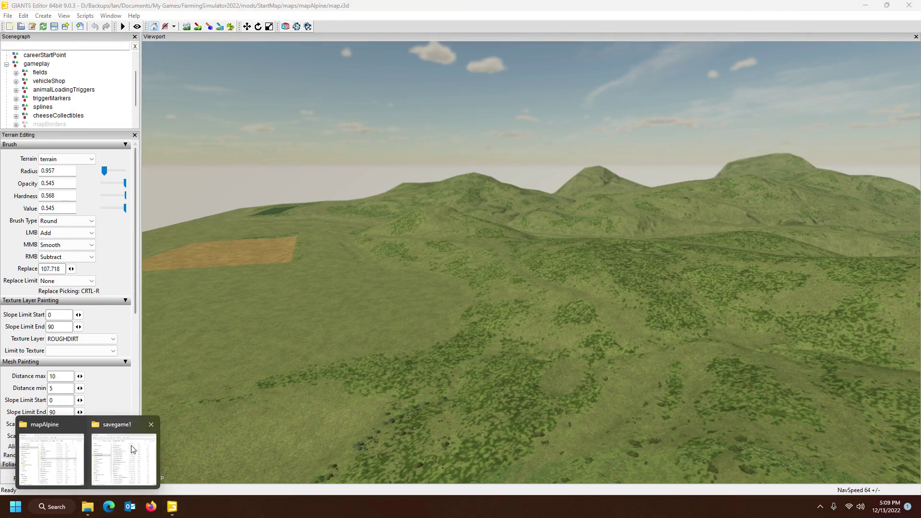
{"action": "mouse_move", "coordinate": [70, 464]}
{"action": "left_click", "coordinate": [101, 469]}
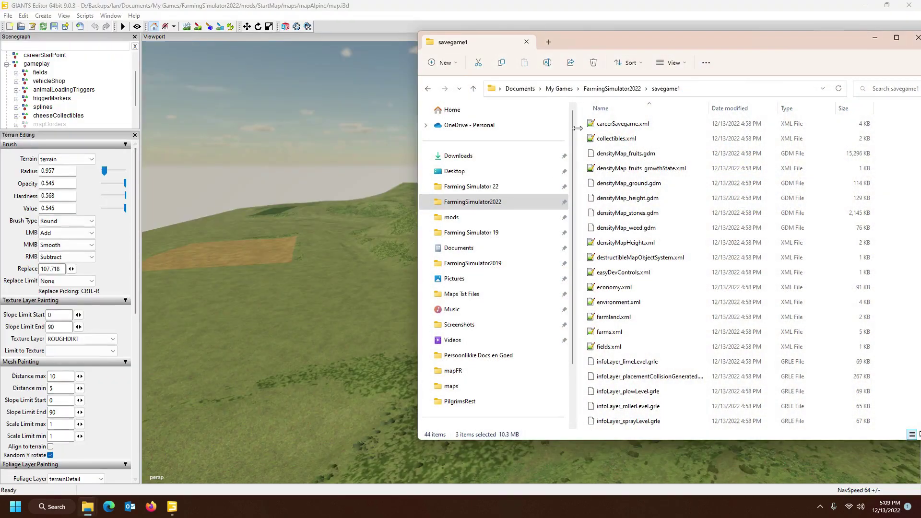
{"action": "left_click", "coordinate": [613, 89]}
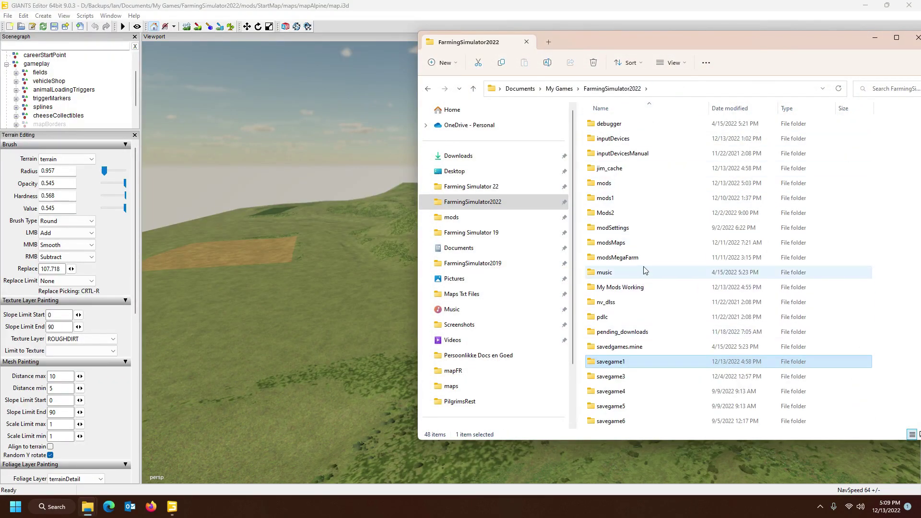
{"action": "double_click", "coordinate": [624, 287]}
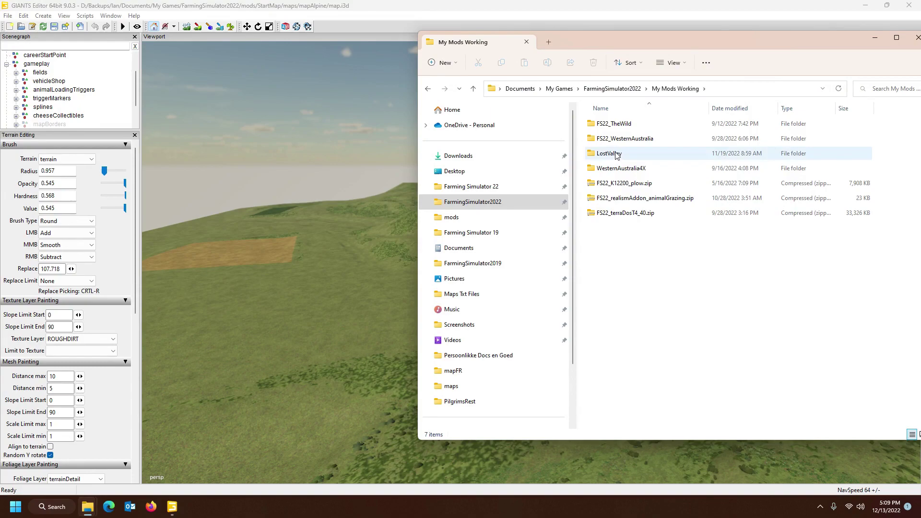
{"action": "left_click", "coordinate": [417, 12]}
- Paint the steep cliff face above the track with the MOUNTAINROCK texture layer at a brush radius of 1.957
{"action": "right_click_drag", "start_coordinate": [425, 291], "coordinate": [516, 372]}
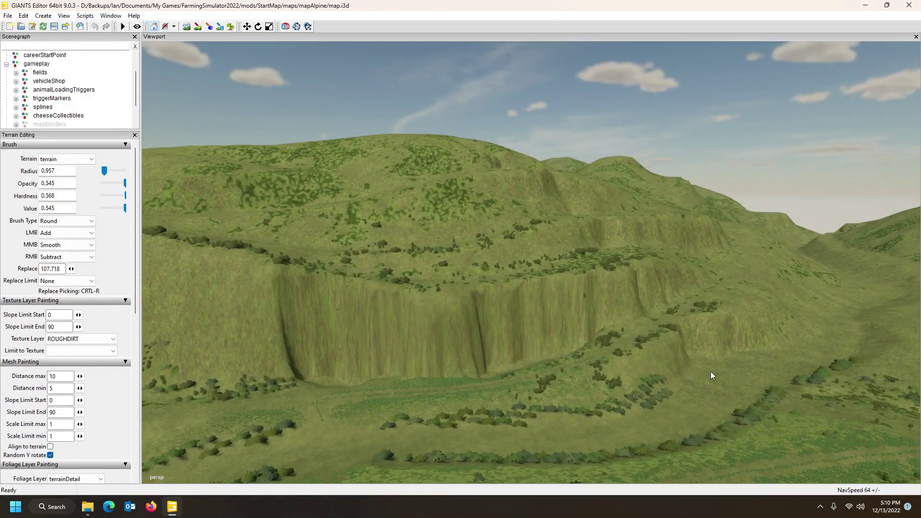
{"action": "right_click_drag", "start_coordinate": [511, 335], "coordinate": [531, 375]}
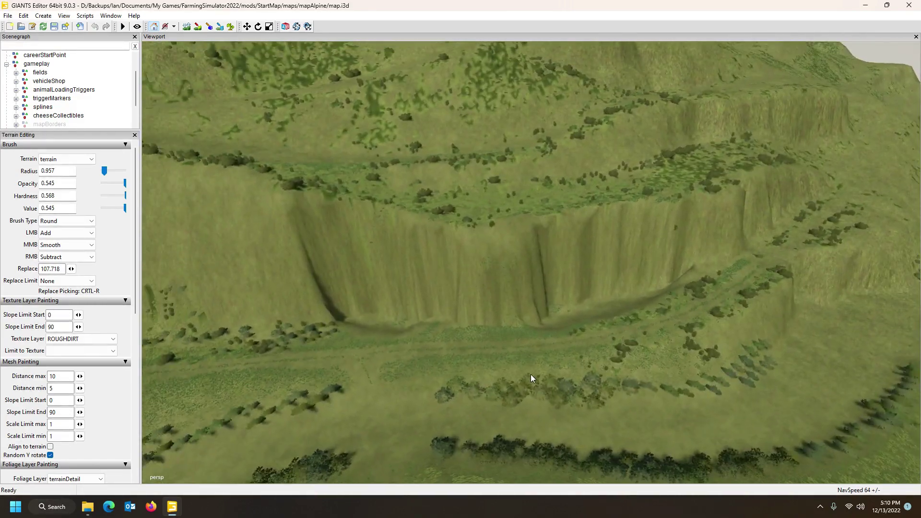
{"action": "scroll", "coordinate": [531, 378], "scroll_direction": "up", "scroll_amount": 3}
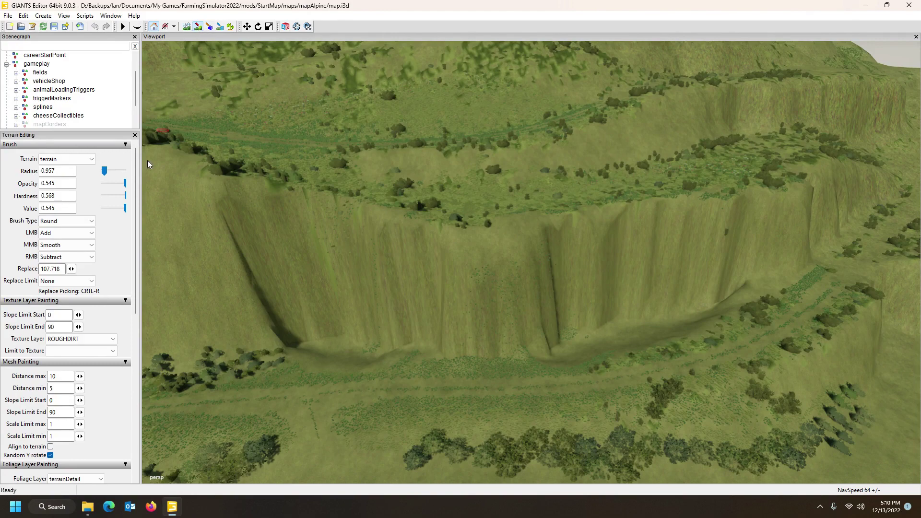
{"action": "left_click", "coordinate": [87, 340]}
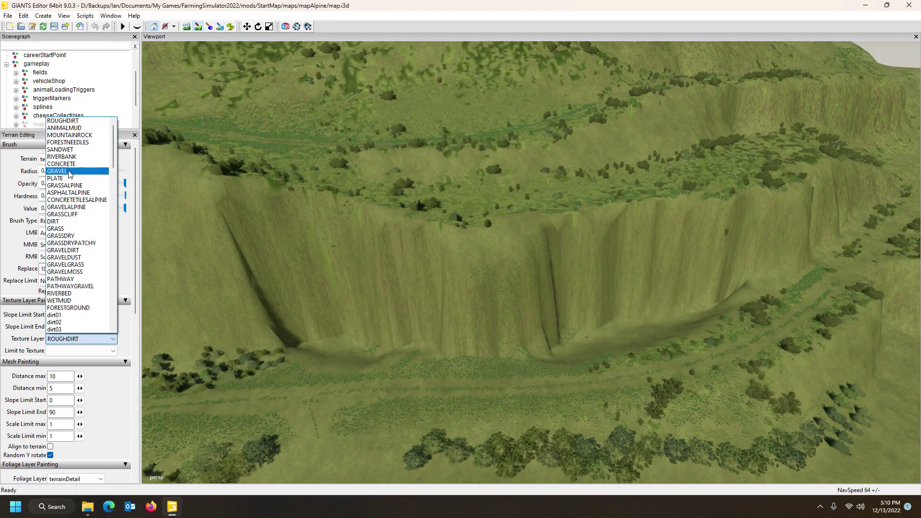
{"action": "scroll", "coordinate": [80, 260], "scroll_direction": "down", "scroll_amount": 1}
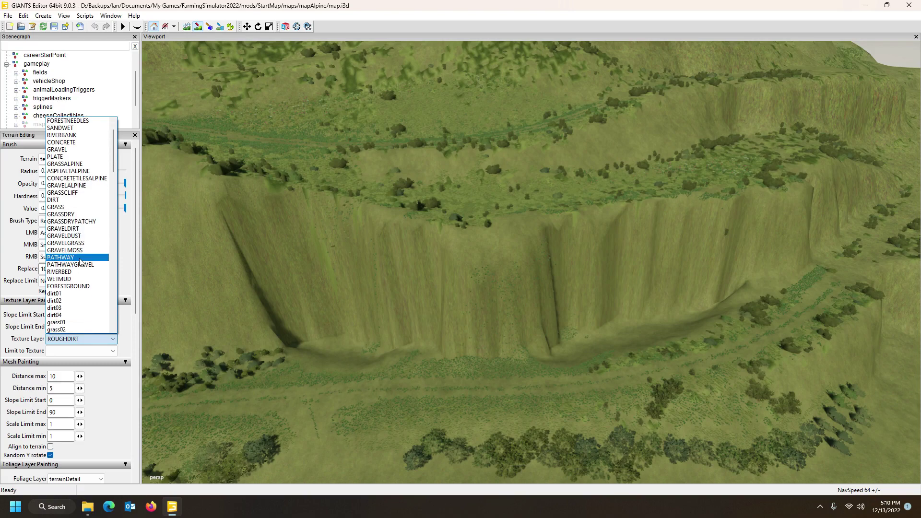
{"action": "scroll", "coordinate": [80, 261], "scroll_direction": "up", "scroll_amount": 1}
{"action": "scroll", "coordinate": [80, 261], "scroll_direction": "up", "scroll_amount": 1}
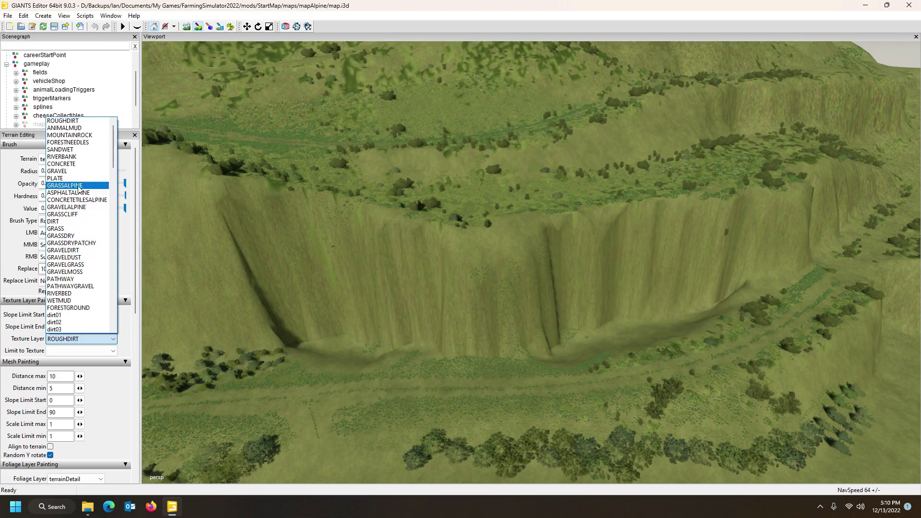
{"action": "left_click", "coordinate": [92, 135]}
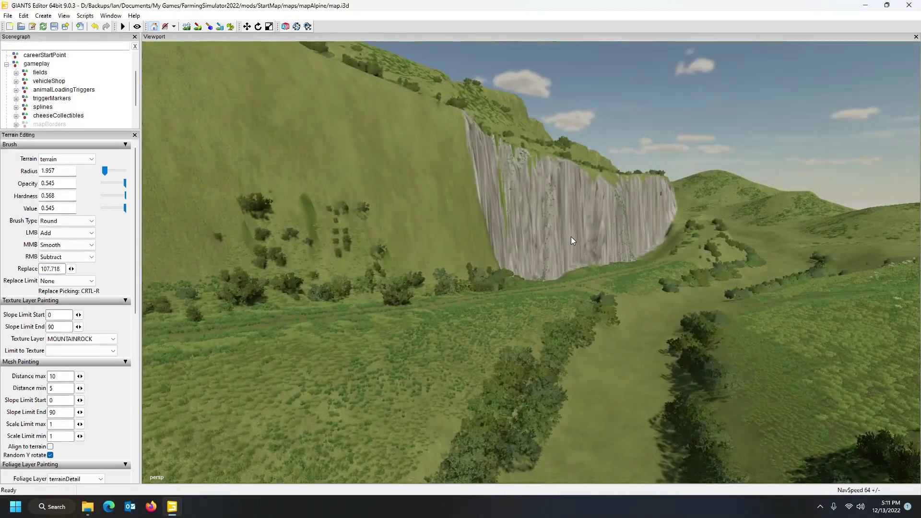
- Choose decoFoliage as the foliage layer and erase the plants growing on the rock-textured cliff face
{"action": "right_click_drag", "start_coordinate": [571, 238], "coordinate": [418, 197]}
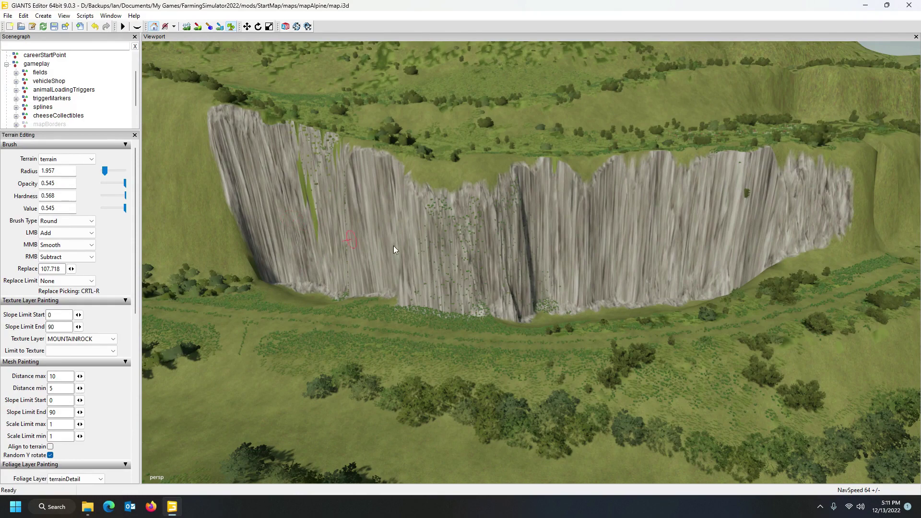
{"action": "scroll", "coordinate": [113, 410], "scroll_direction": "down", "scroll_amount": 2}
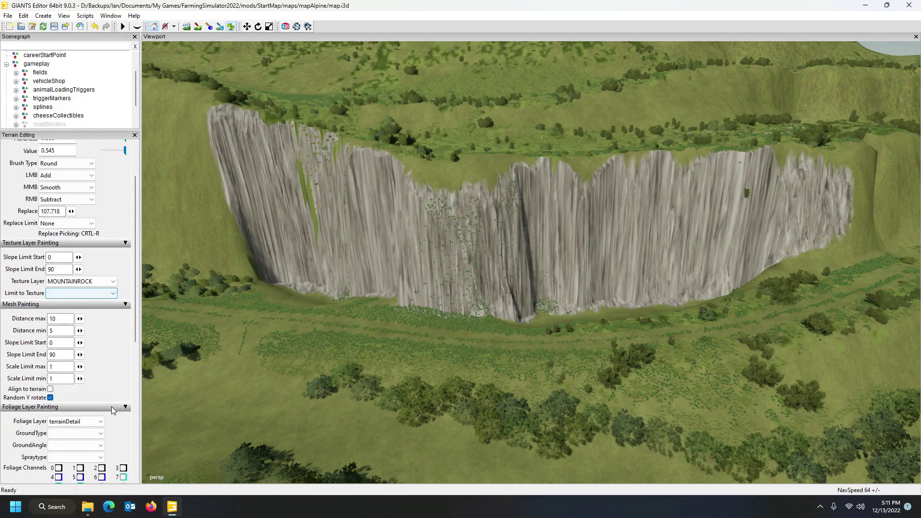
{"action": "left_click", "coordinate": [77, 422]}
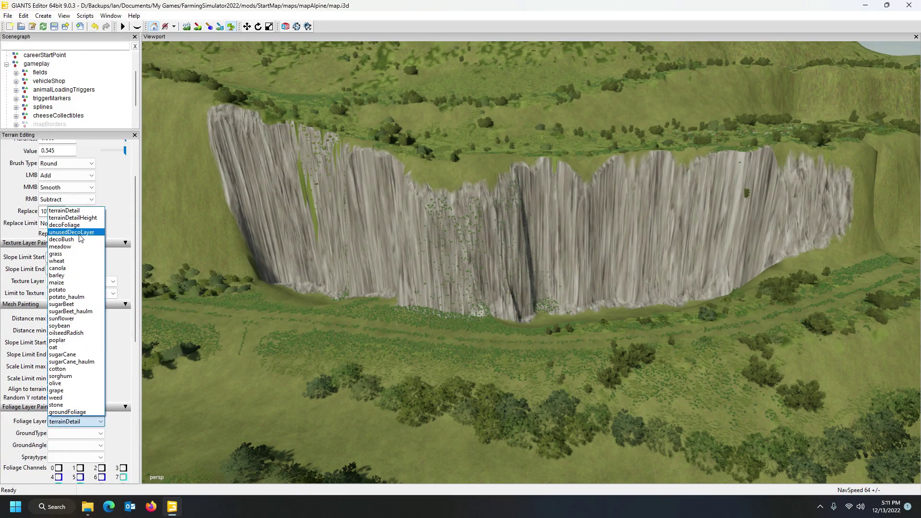
{"action": "left_click", "coordinate": [79, 225]}
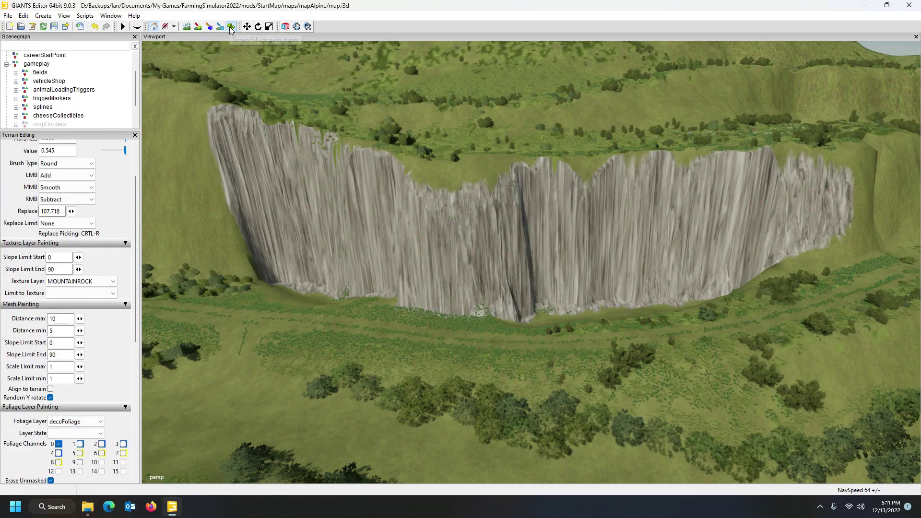
- Inspect the hills, valleys, map edge and foliage across the imported terrain
{"action": "right_click_drag", "start_coordinate": [812, 220], "coordinate": [617, 287]}
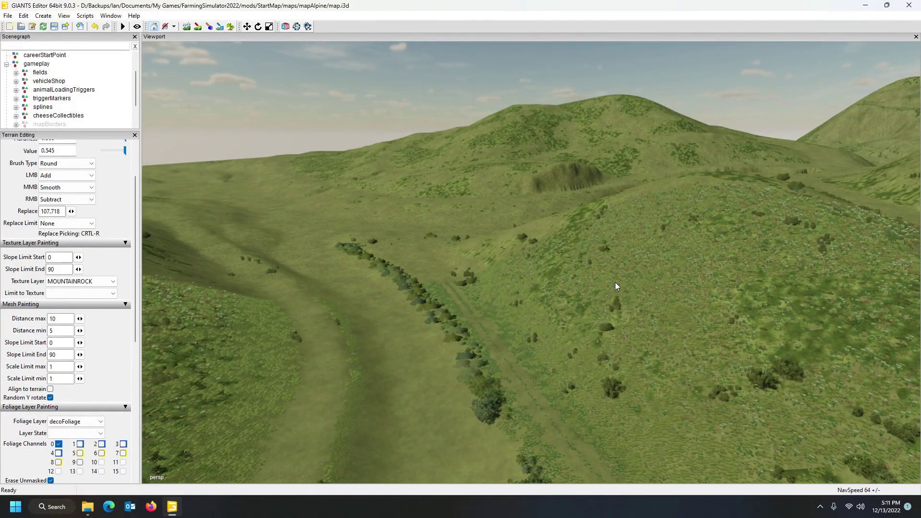
{"action": "right_click_drag", "start_coordinate": [618, 366], "coordinate": [636, 347]}
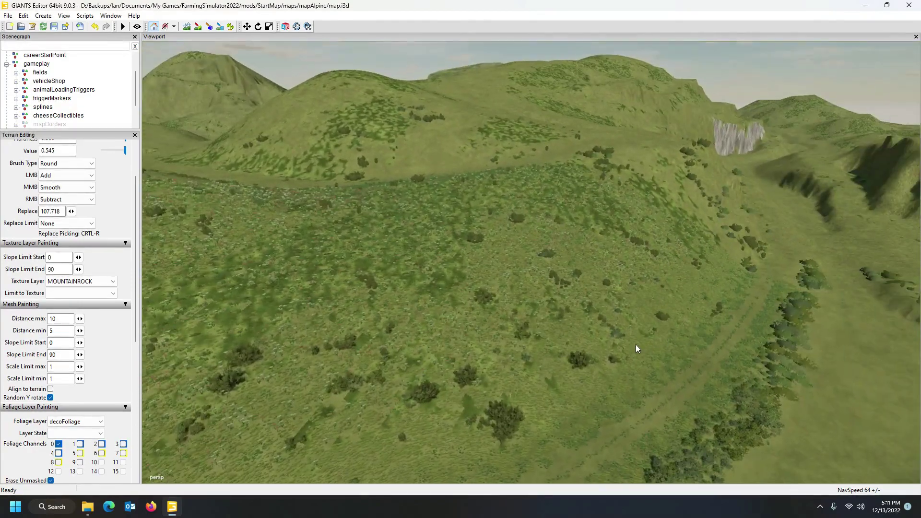
{"action": "right_click_drag", "start_coordinate": [575, 333], "coordinate": [392, 294]}
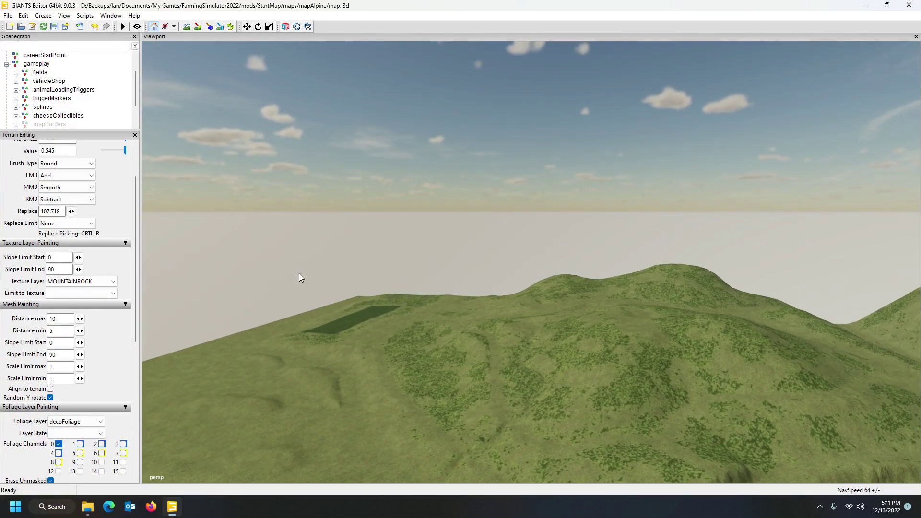
{"action": "right_click_drag", "start_coordinate": [601, 263], "coordinate": [641, 285]}
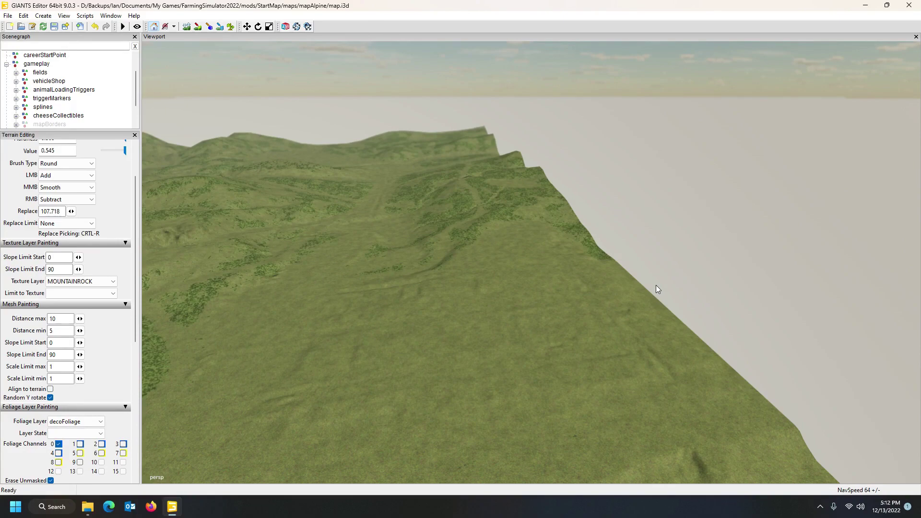
{"action": "right_click_drag", "start_coordinate": [629, 311], "coordinate": [548, 308]}
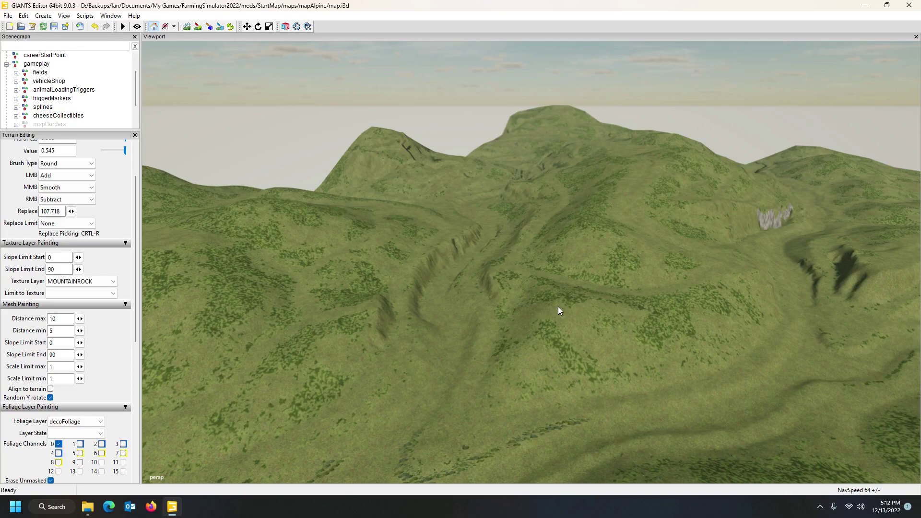
{"action": "right_click_drag", "start_coordinate": [597, 244], "coordinate": [418, 230]}
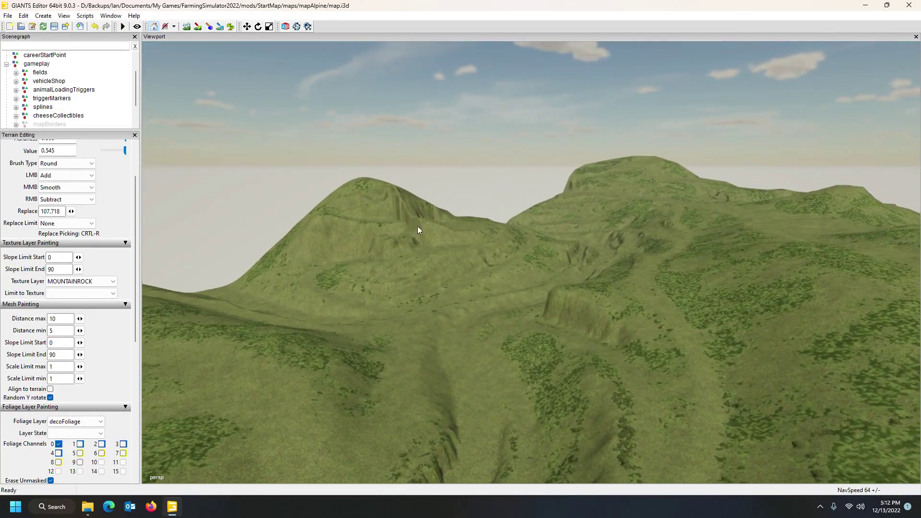
{"action": "right_click_drag", "start_coordinate": [481, 285], "coordinate": [677, 302]}
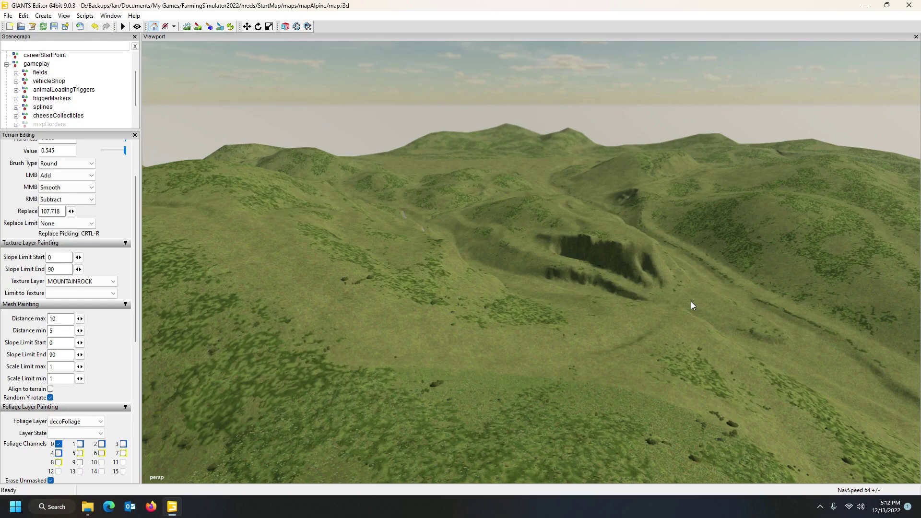
- Switch to File Explorer, review the mapAlpine files, go up to the StartMap folder and minimize GIANTS Editor
{"action": "mouse_move", "coordinate": [87, 507]}
{"action": "left_click", "coordinate": [50, 454]}
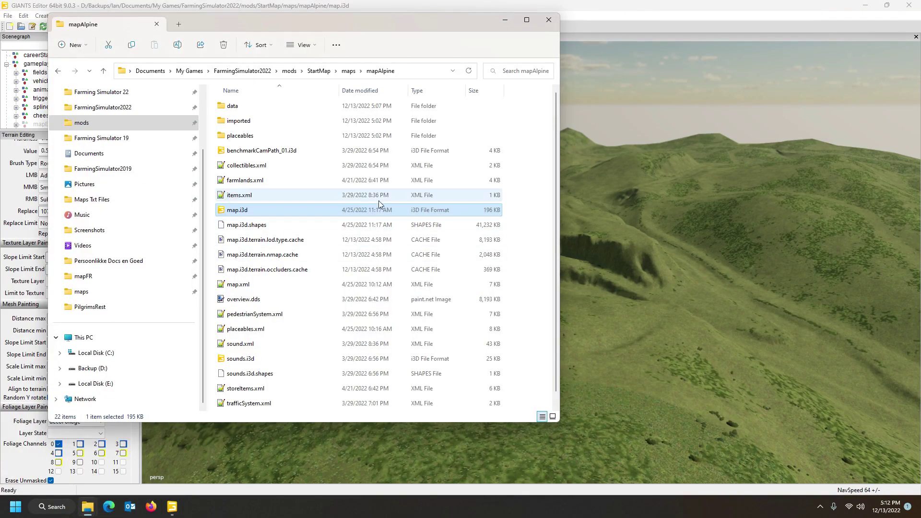
{"action": "scroll", "coordinate": [336, 220], "scroll_direction": "down", "scroll_amount": 1}
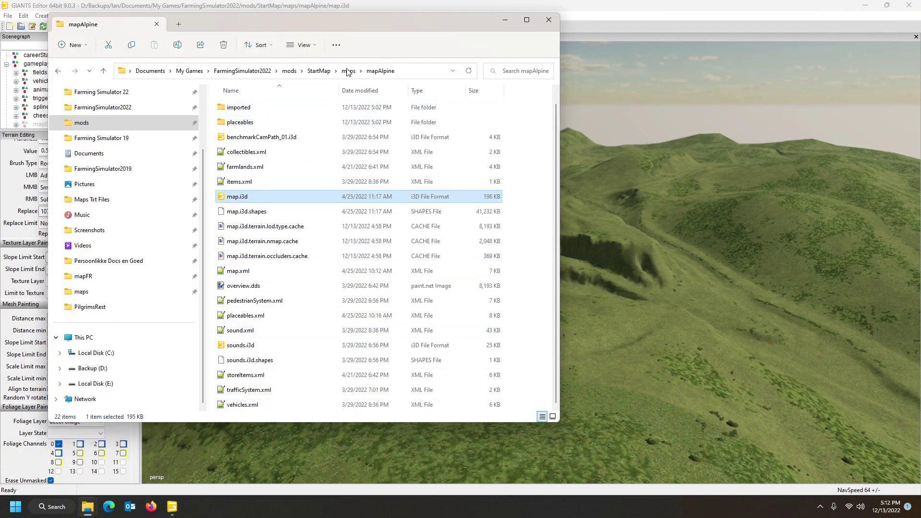
{"action": "left_click", "coordinate": [319, 71]}
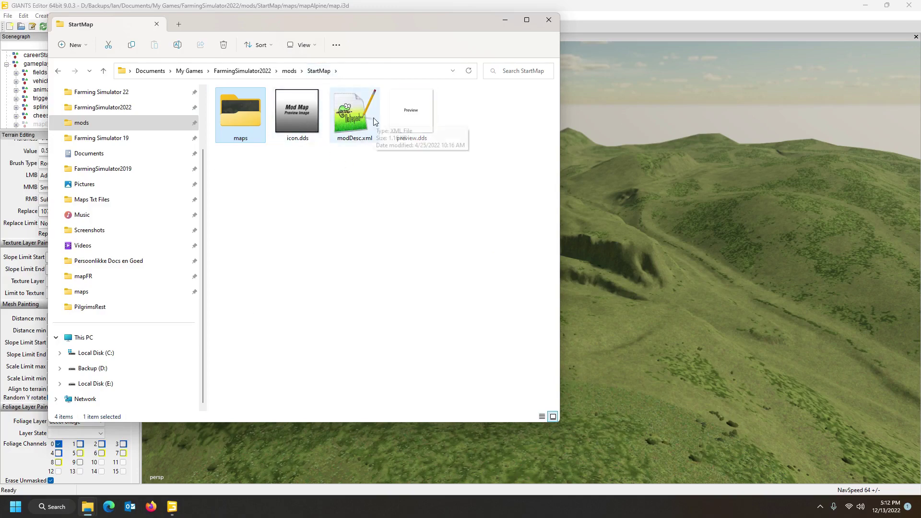
{"action": "left_click", "coordinate": [865, 5]}
- Reopen the savegame1 folder, review its density map, info layer and terrain files, and bring the StartMap window to the front
{"action": "left_click", "coordinate": [692, 47]}
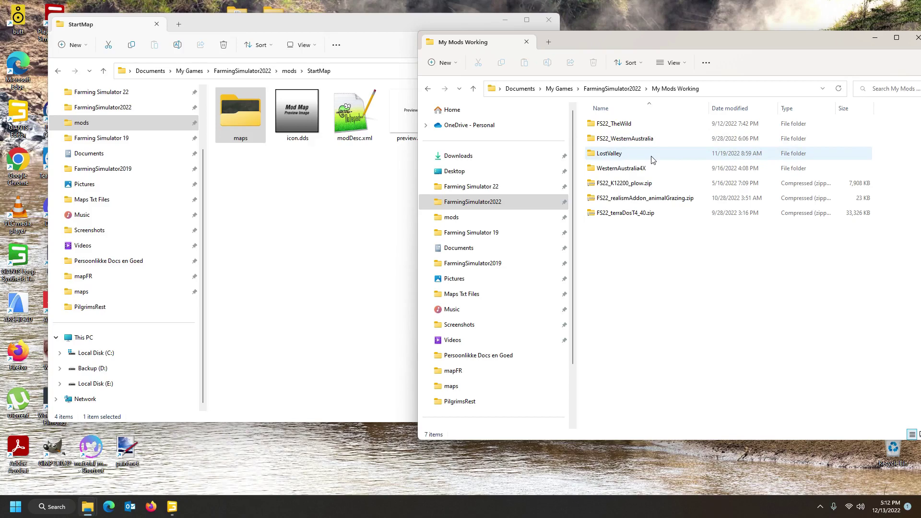
{"action": "left_click", "coordinate": [621, 92]}
{"action": "double_click", "coordinate": [632, 361]}
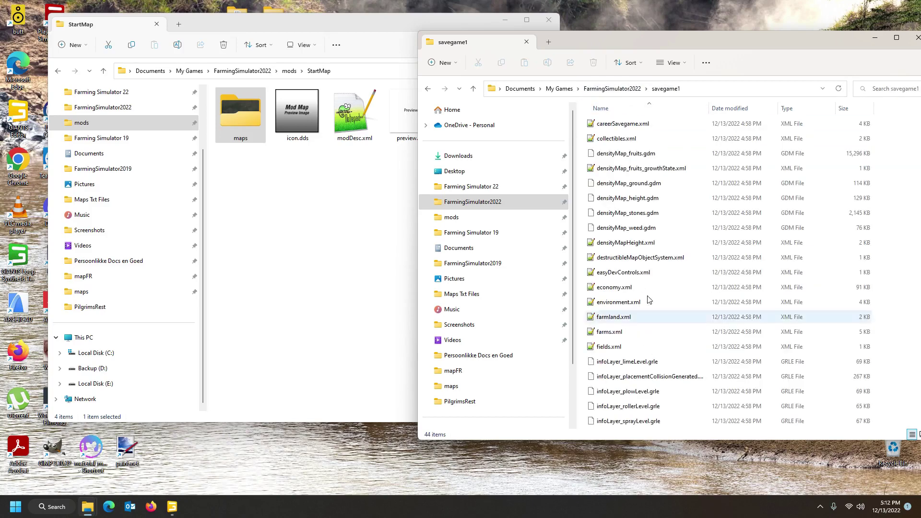
{"action": "scroll", "coordinate": [662, 243], "scroll_direction": "down", "scroll_amount": 8}
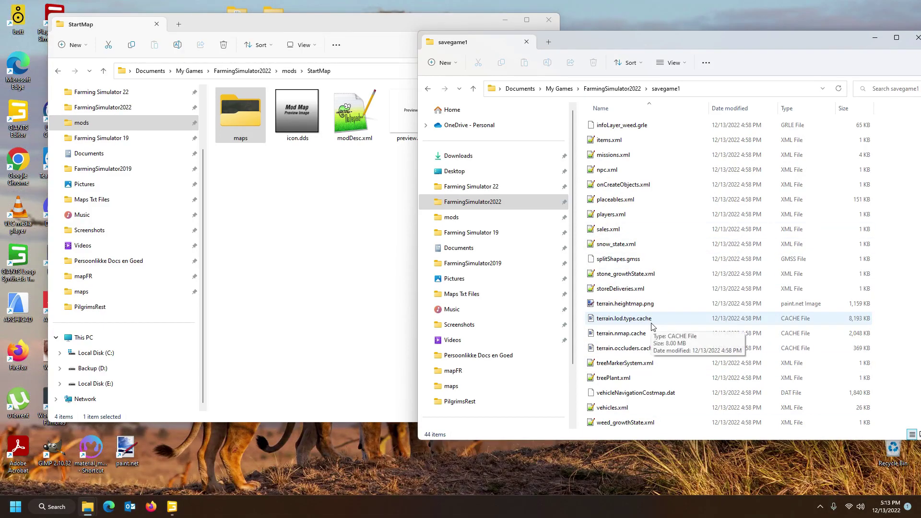
{"action": "scroll", "coordinate": [669, 380], "scroll_direction": "up", "scroll_amount": 3}
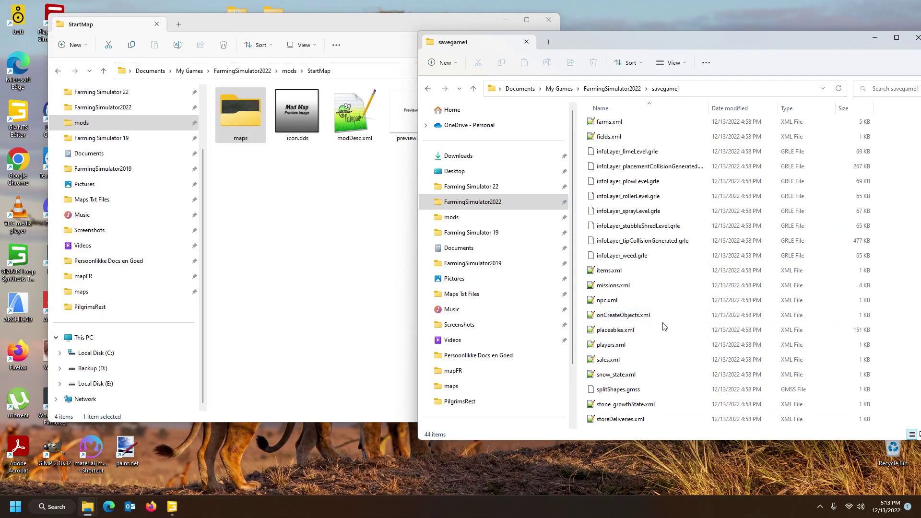
{"action": "scroll", "coordinate": [665, 326], "scroll_direction": "up", "scroll_amount": 5}
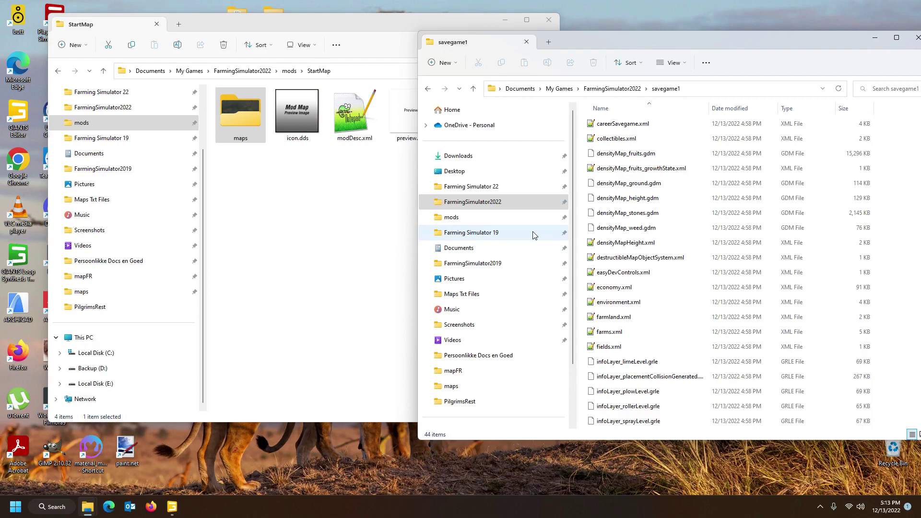
{"action": "left_click_drag", "start_coordinate": [367, 28], "coordinate": [388, 41]}
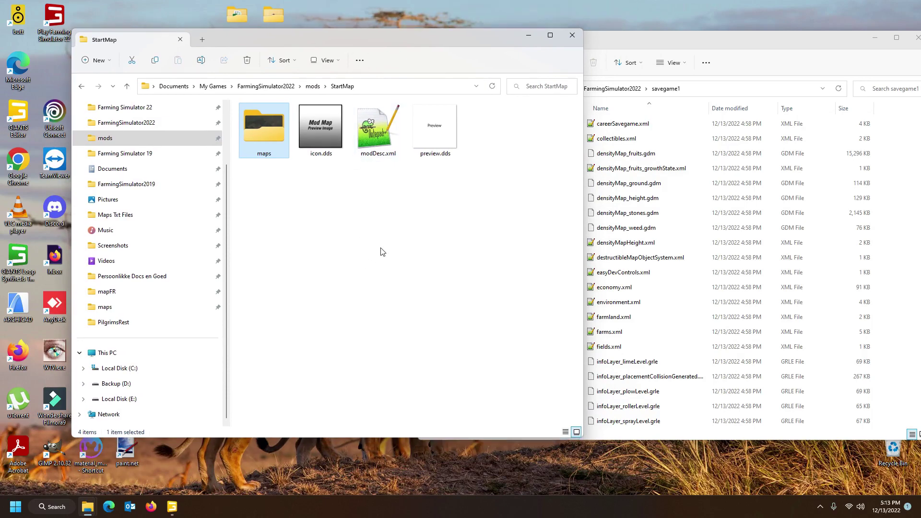